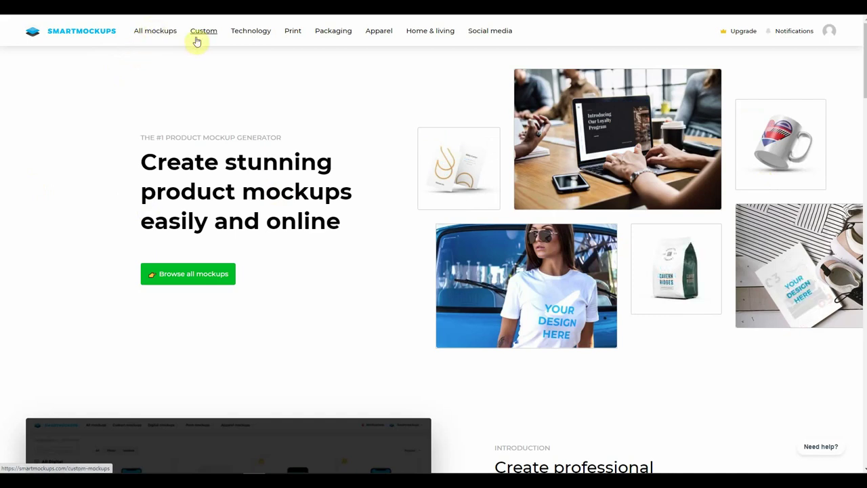
- Open the T-shirts category of the apparel mockups
mouse_move(264, 42)
mouse_move(292, 34)
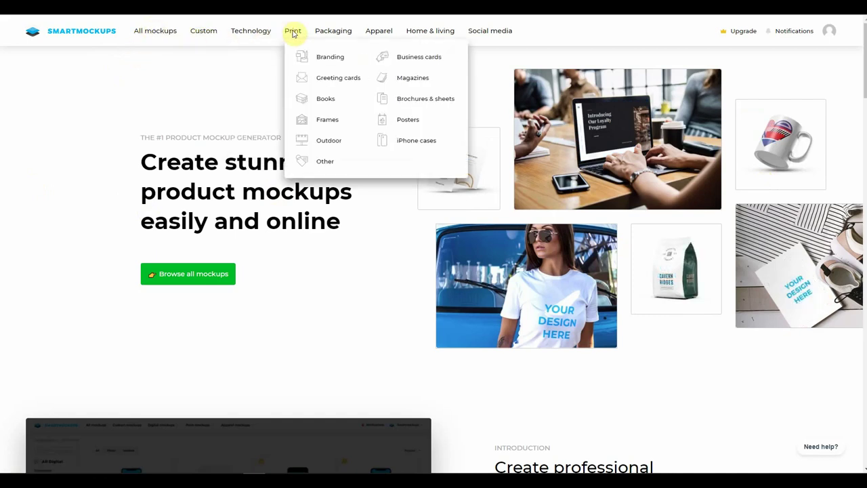
mouse_move(373, 36)
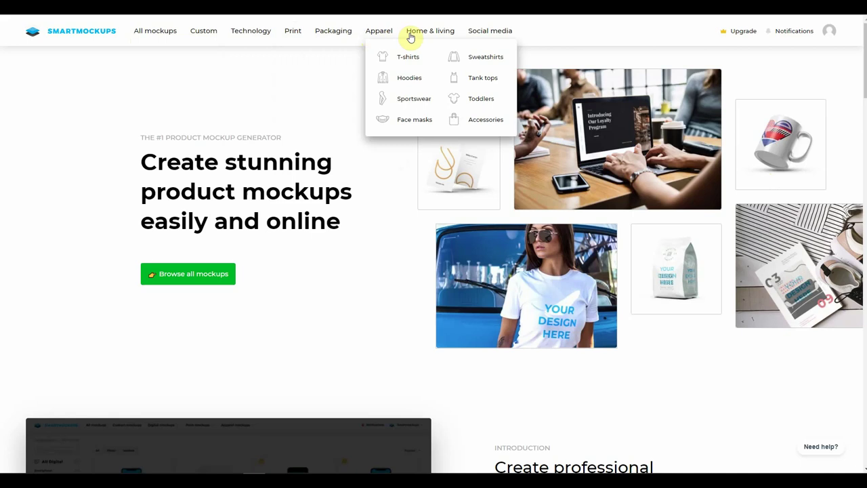
mouse_move(482, 37)
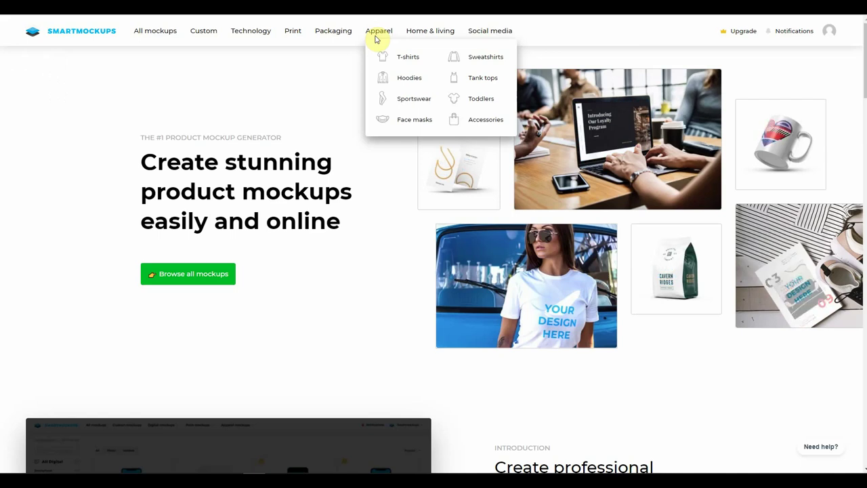
click(408, 57)
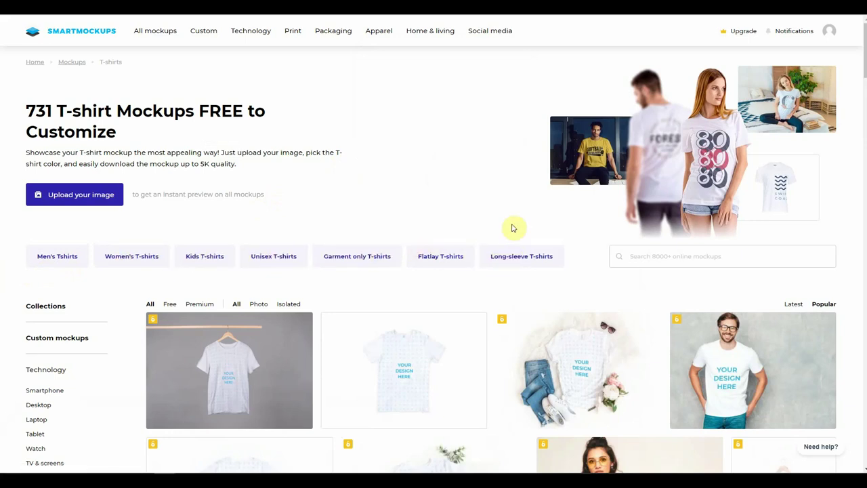
- Narrow the T-shirt mockups to women's T-shirts, showing only free photo mockups
scroll(513, 228, down, 2)
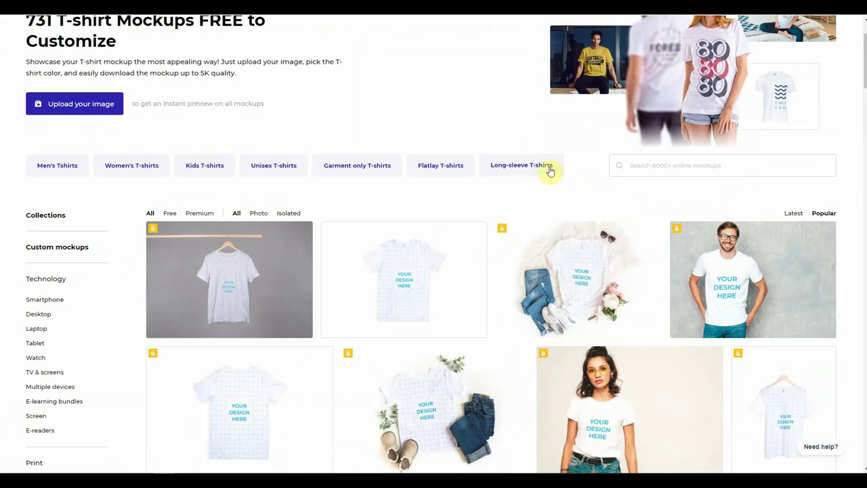
scroll(543, 176, down, 1)
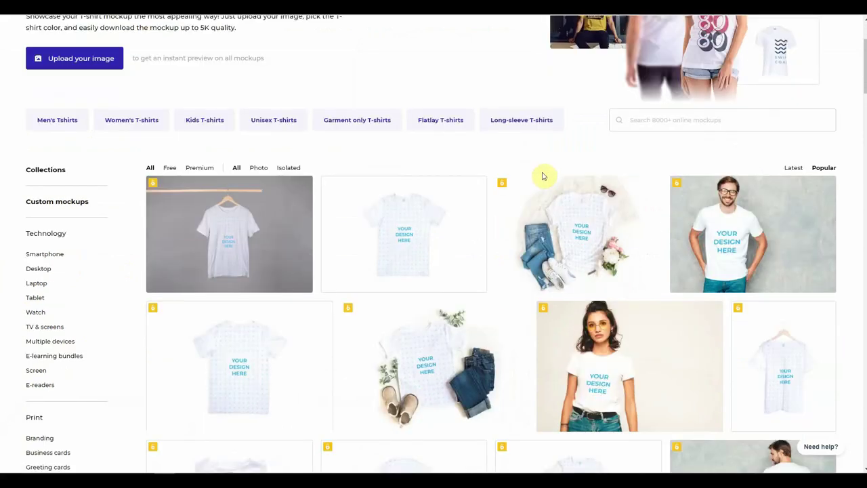
scroll(543, 176, down, 2)
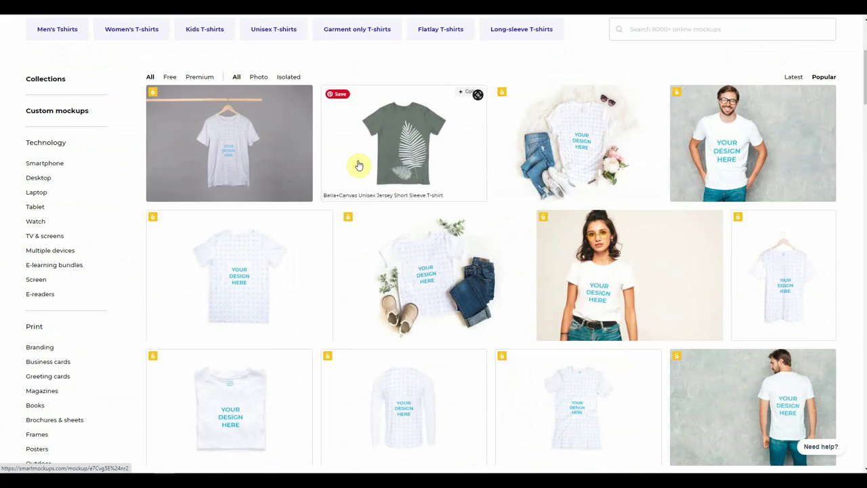
scroll(358, 168, up, 4)
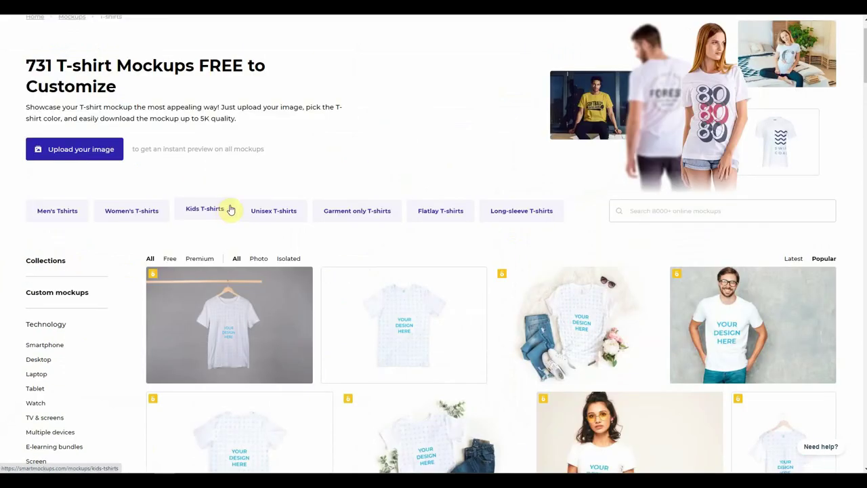
click(131, 210)
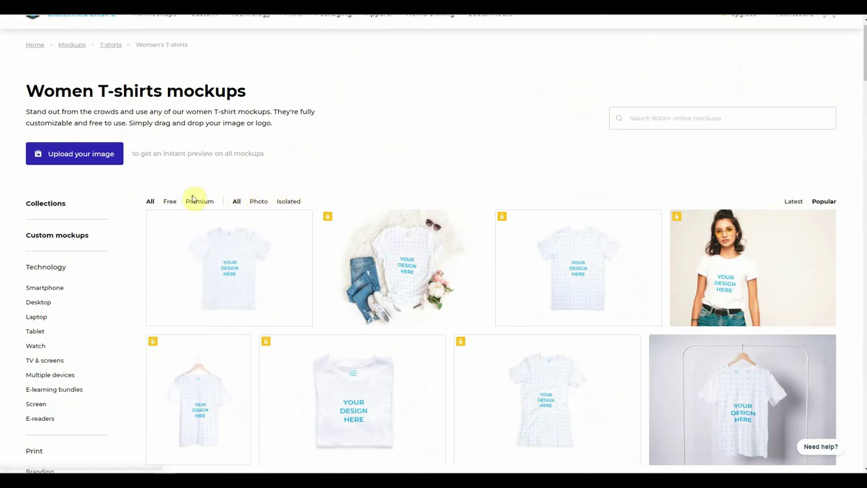
click(169, 205)
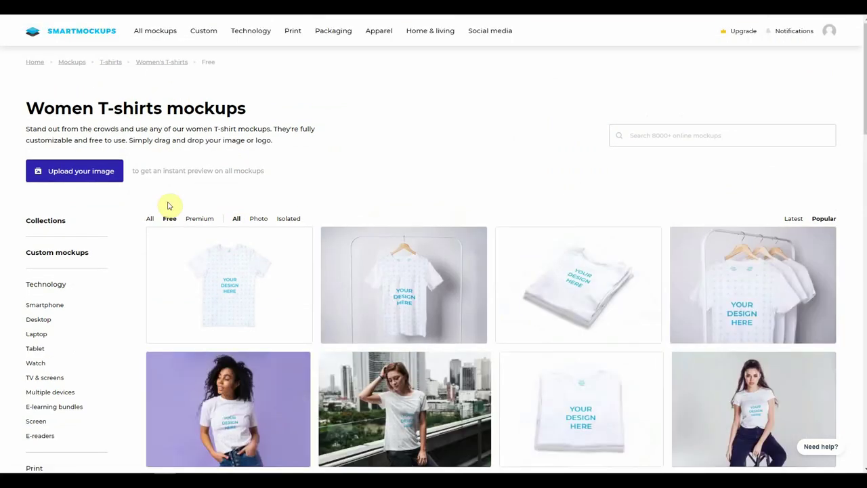
click(257, 220)
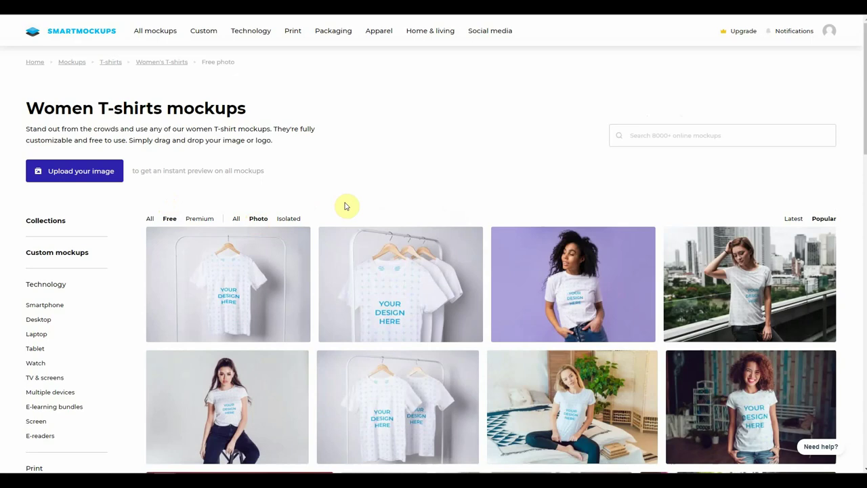
- Open the free mockup "Asian woman wearing a T-shirt indoor"
scroll(345, 206, down, 2)
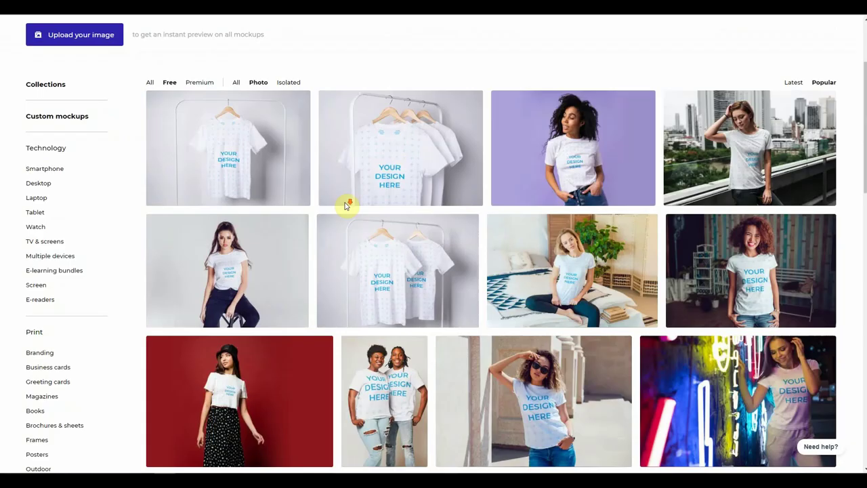
scroll(345, 205, down, 1)
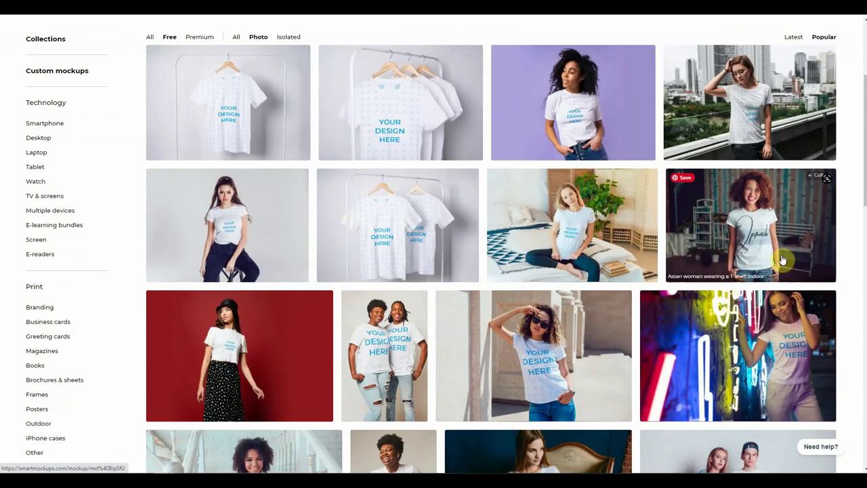
click(761, 210)
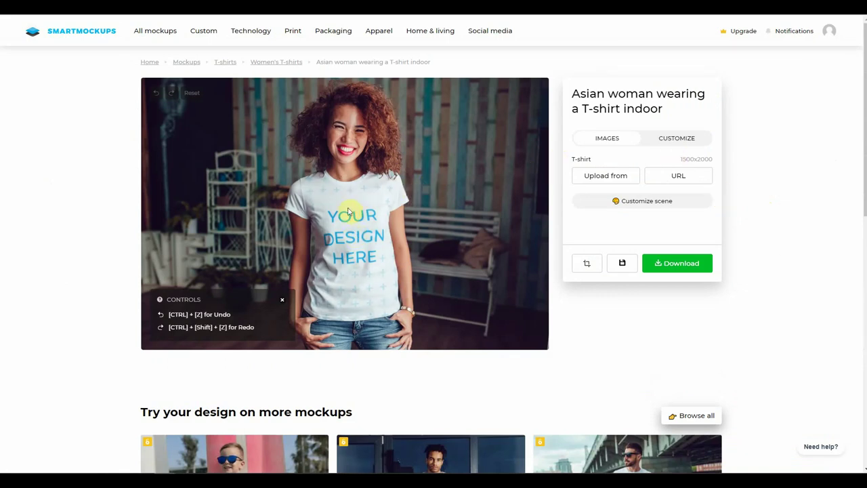
- Upload the image file "Pumpkin T-shirt" from the computer as the design on the shirt
click(616, 177)
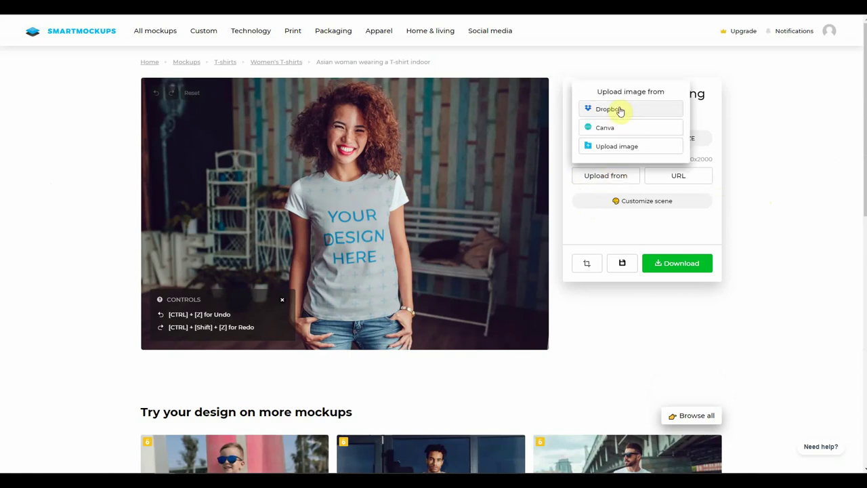
click(608, 147)
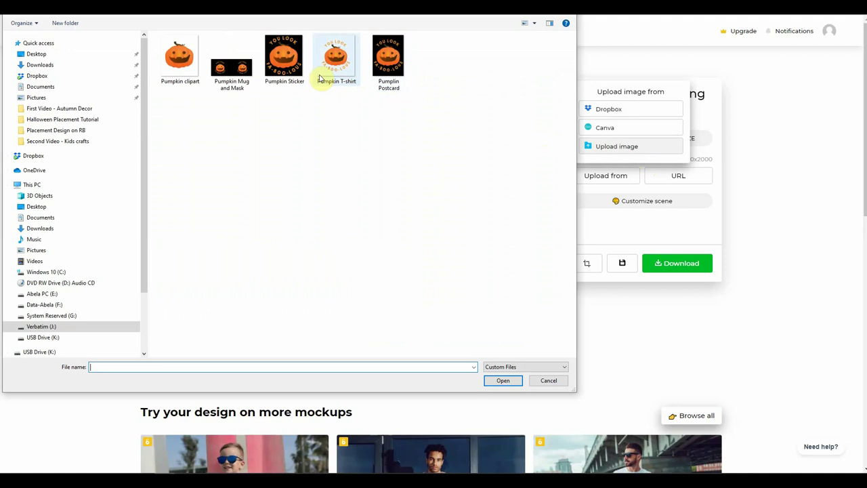
click(339, 59)
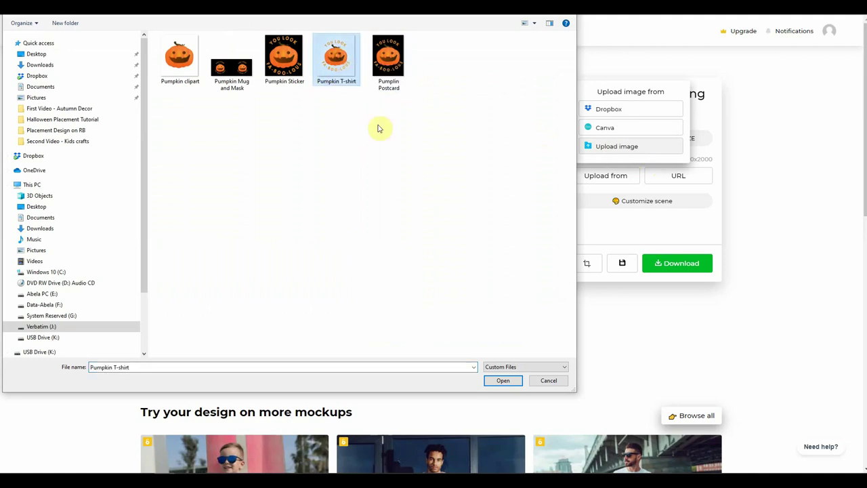
click(499, 381)
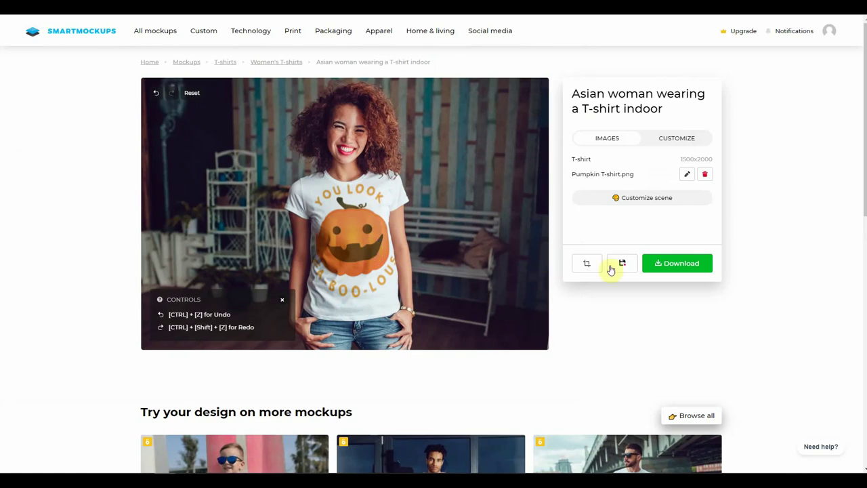
- Open the uploaded design for cropping, scale it down to about 70% of its fitted size and move it up toward the chest
click(687, 176)
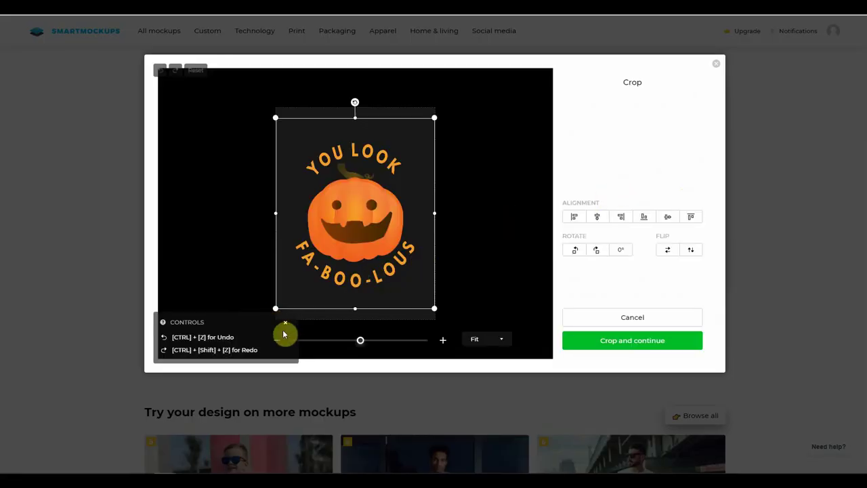
drag(360, 345, 343, 344)
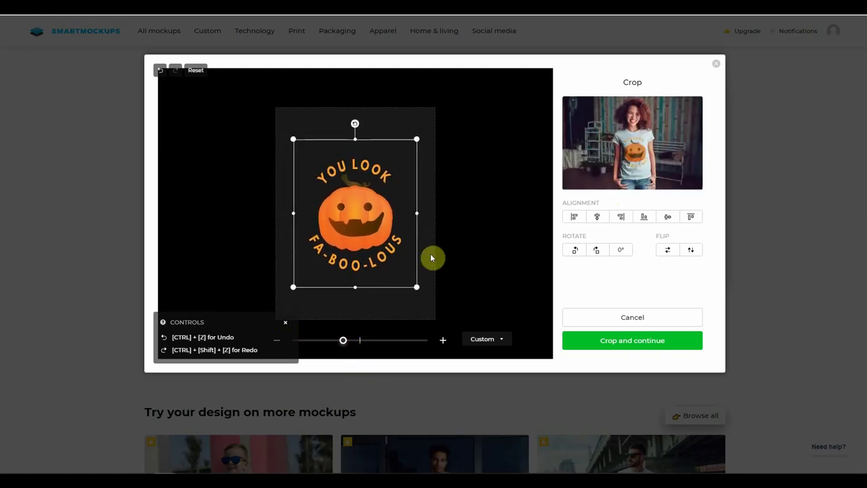
mouse_move(350, 239)
mouse_down()
mouse_move(349, 212)
mouse_move(350, 229)
mouse_up()
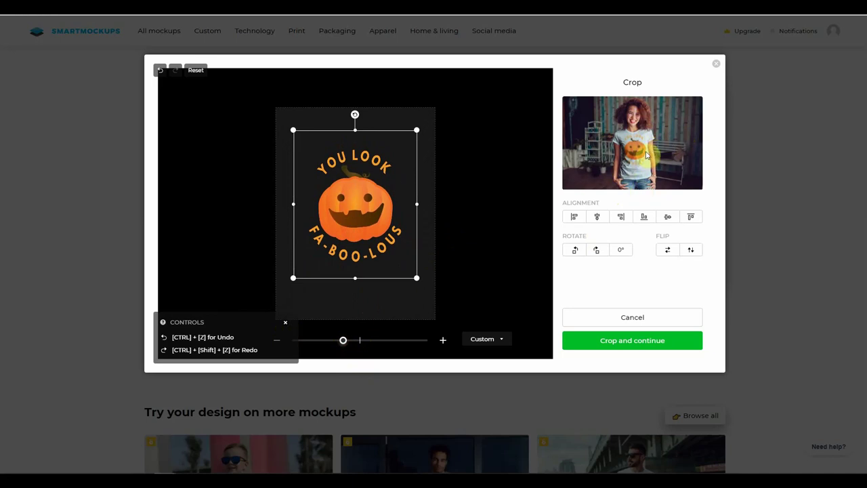
drag(344, 343, 336, 344)
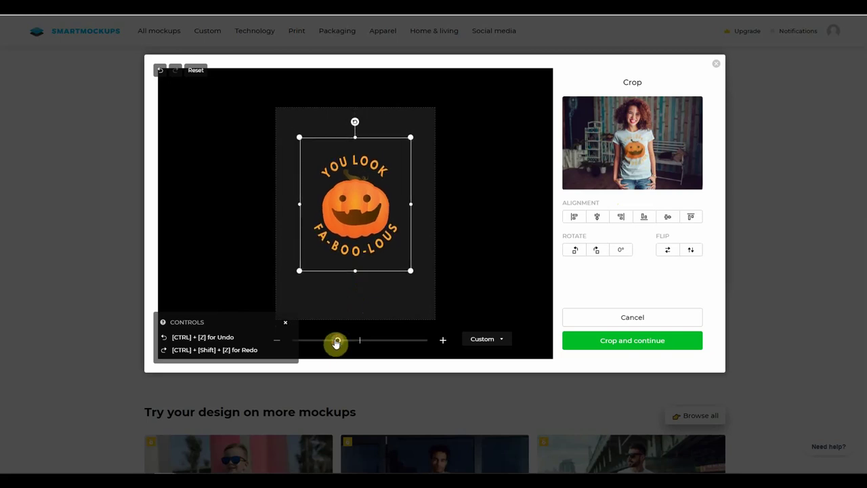
drag(373, 205, 372, 194)
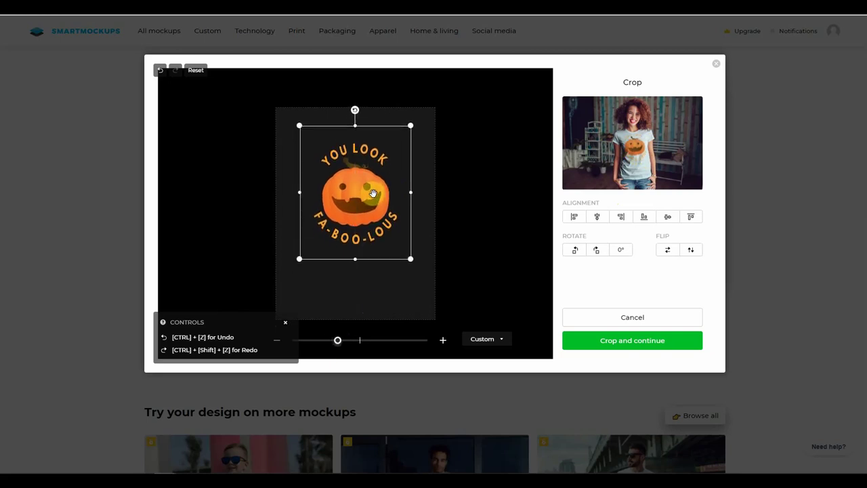
- Try out the right, bottom, horizontal centre, left, vertical middle and top alignments on the pumpkin design
click(621, 217)
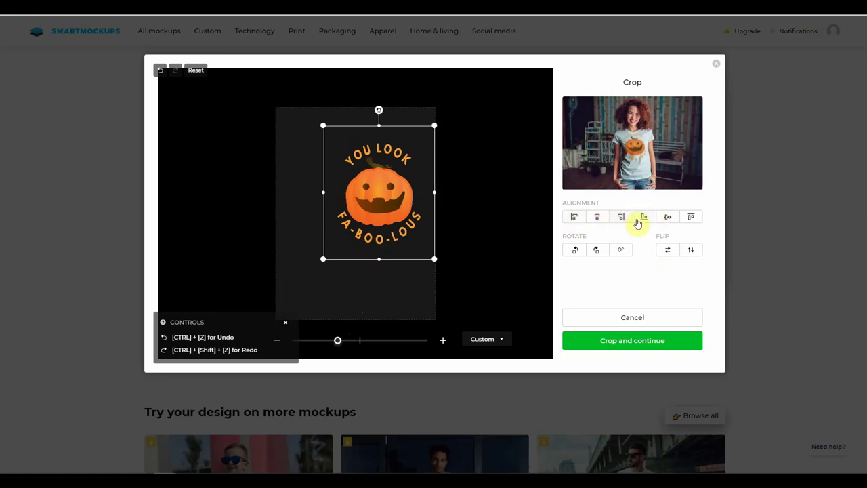
click(639, 222)
click(596, 219)
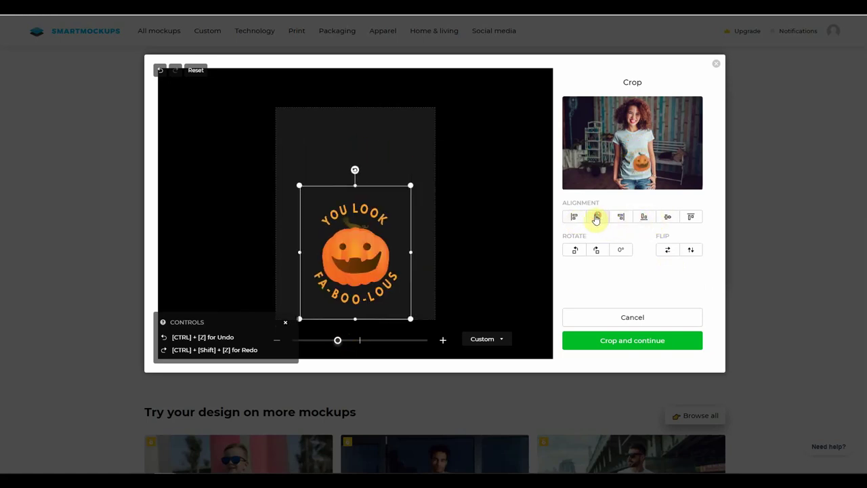
click(574, 217)
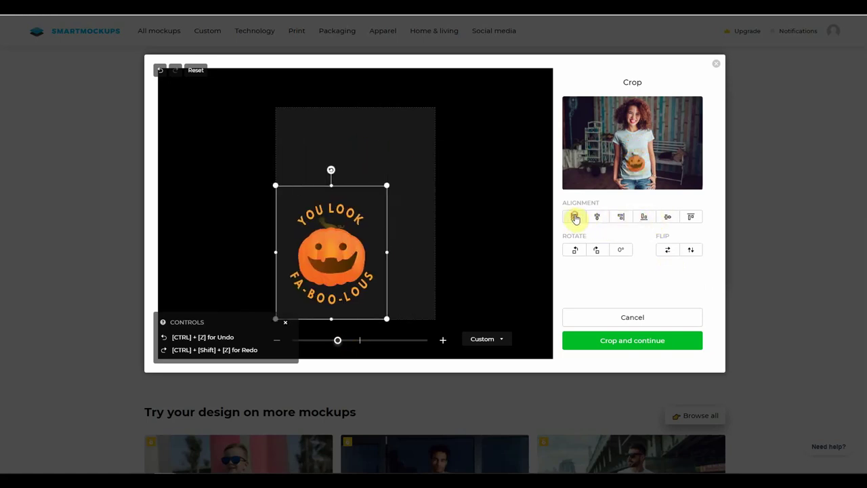
click(674, 219)
click(692, 218)
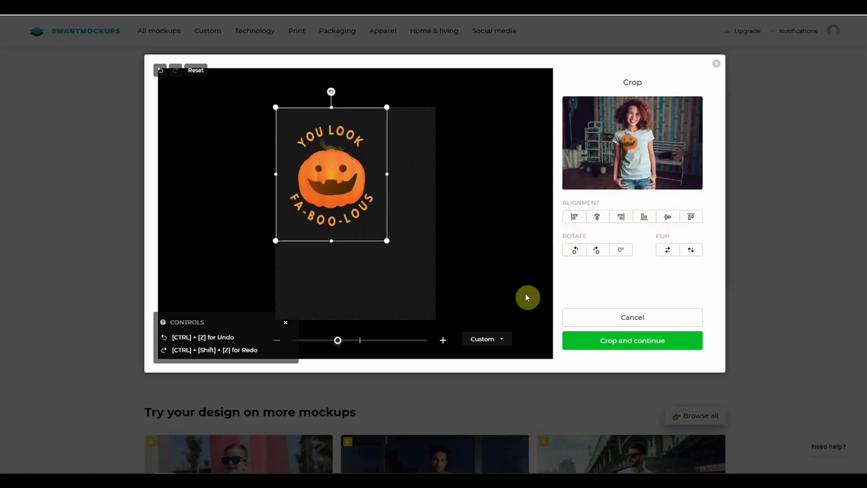
- Rotate the pumpkin design counterclockwise through a full turn in 90° steps, and flip it horizontally twice
click(574, 250)
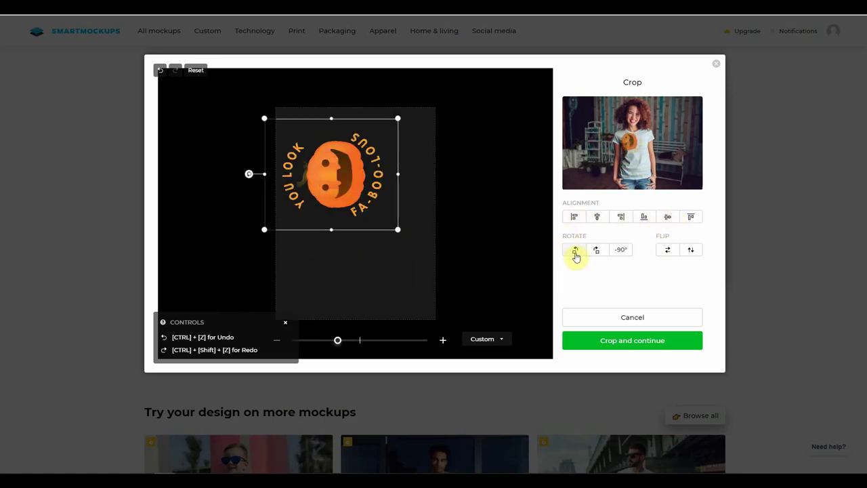
click(575, 250)
click(575, 252)
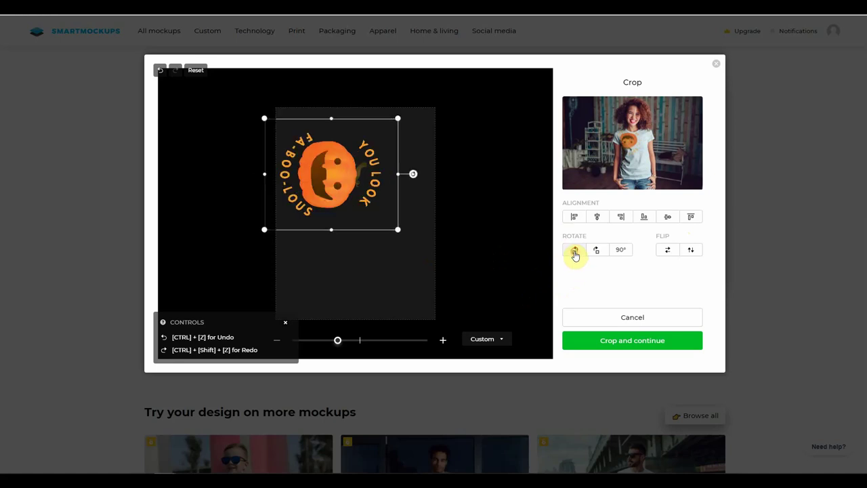
click(575, 252)
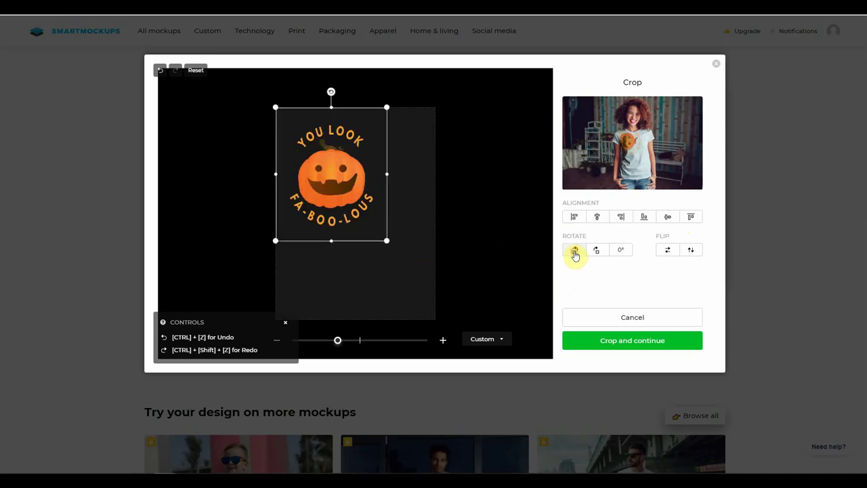
click(668, 250)
click(668, 251)
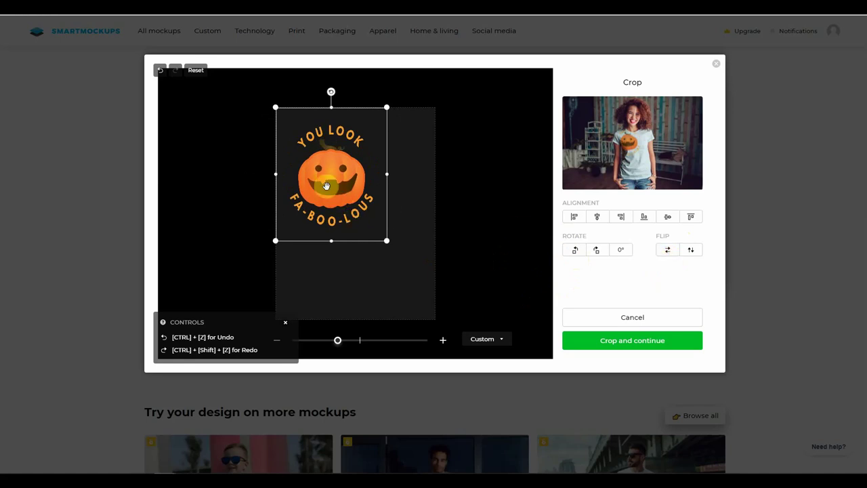
- Move the pumpkin design to the upper middle of the print area and apply the crop
drag(330, 179, 346, 204)
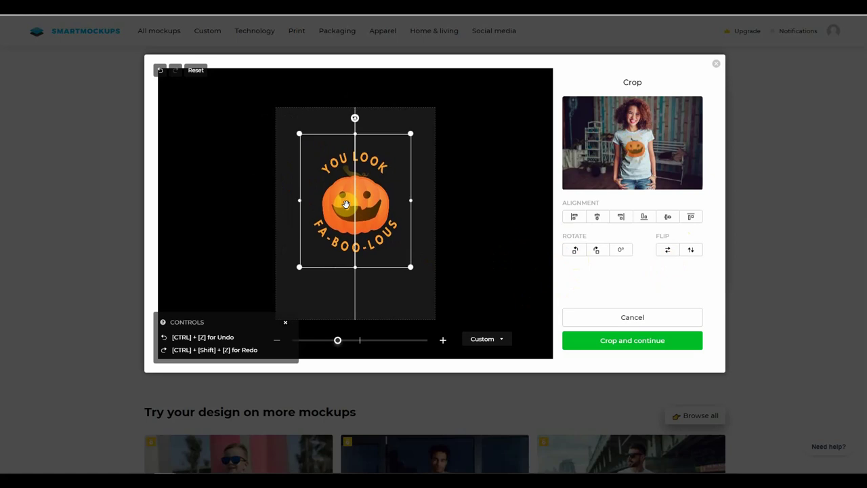
drag(348, 204, 349, 203)
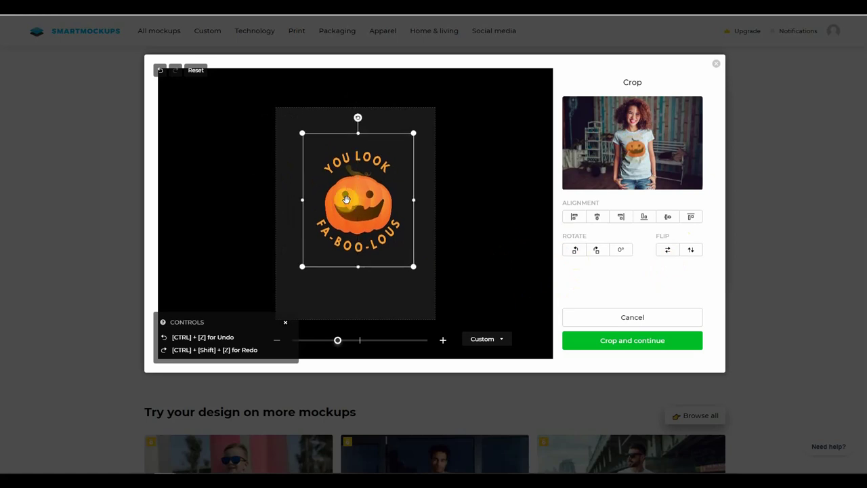
click(623, 346)
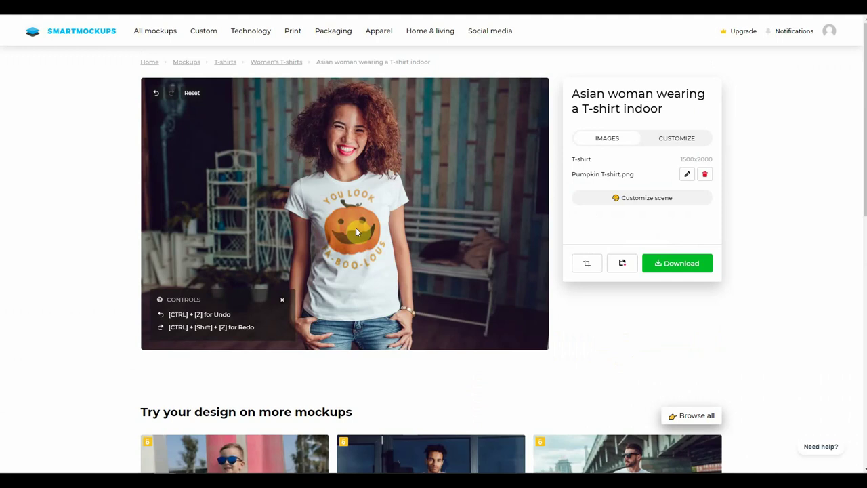
- Customize the scene by trying the heathered fabric colour scheme, and switch back to plain fabric
click(635, 200)
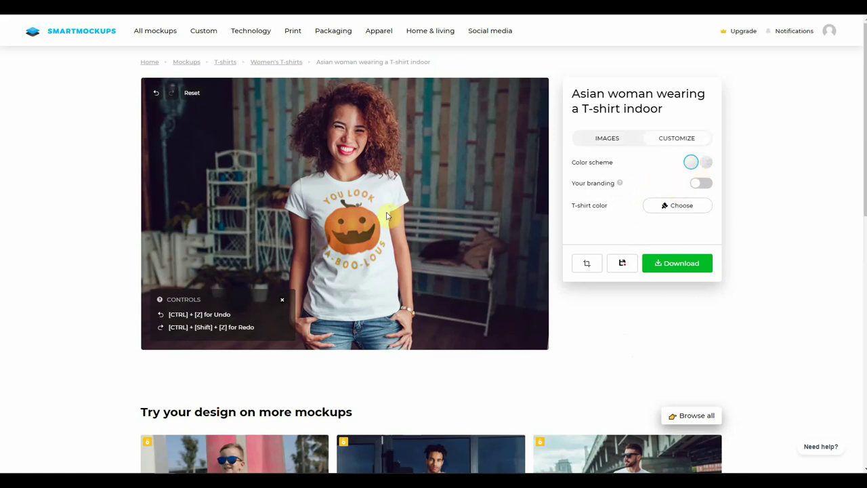
click(707, 164)
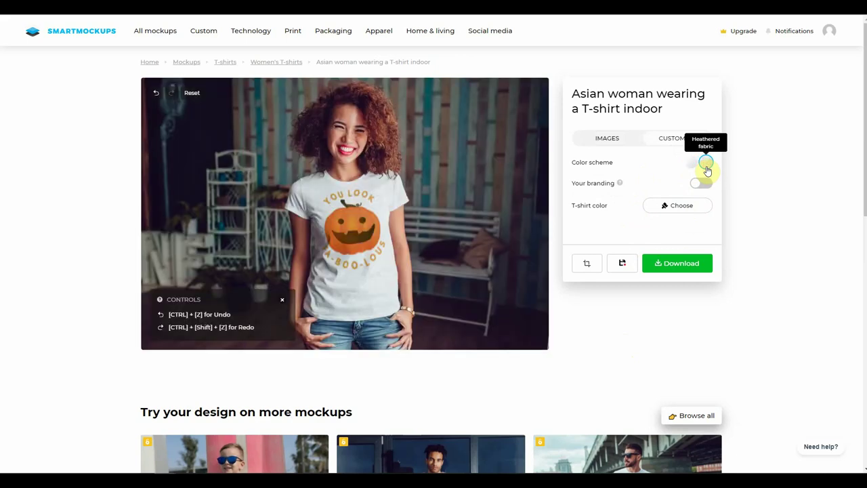
click(690, 164)
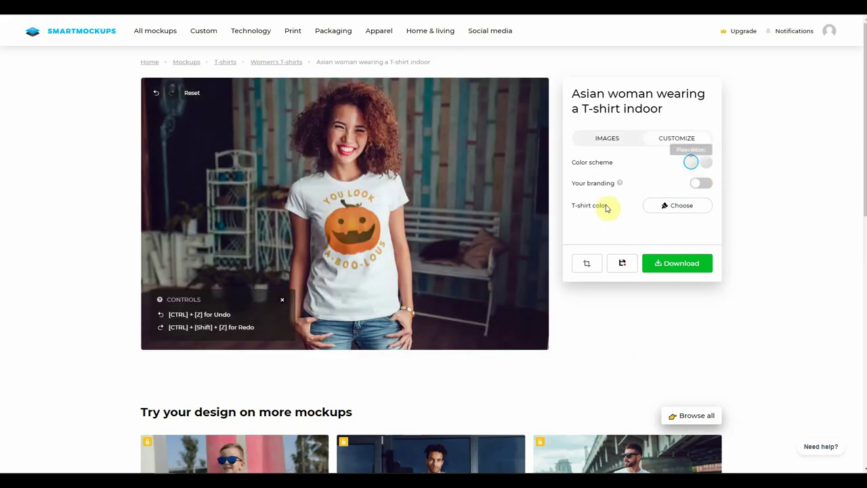
- Try out the solid black, red, pink, deep orange and orange presets as the T-shirt color
click(677, 206)
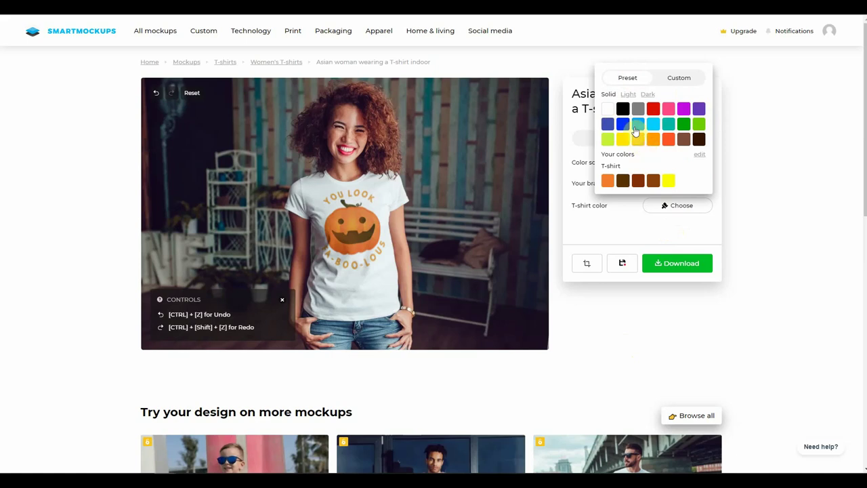
click(623, 110)
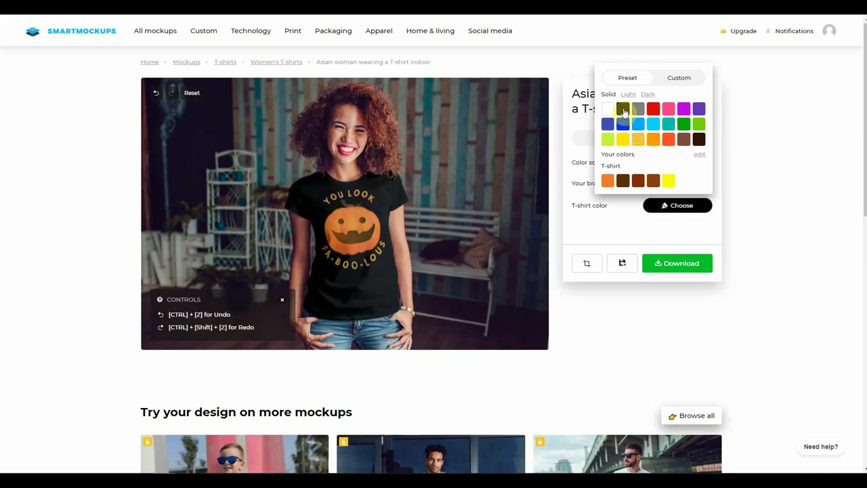
click(653, 109)
click(669, 110)
click(669, 140)
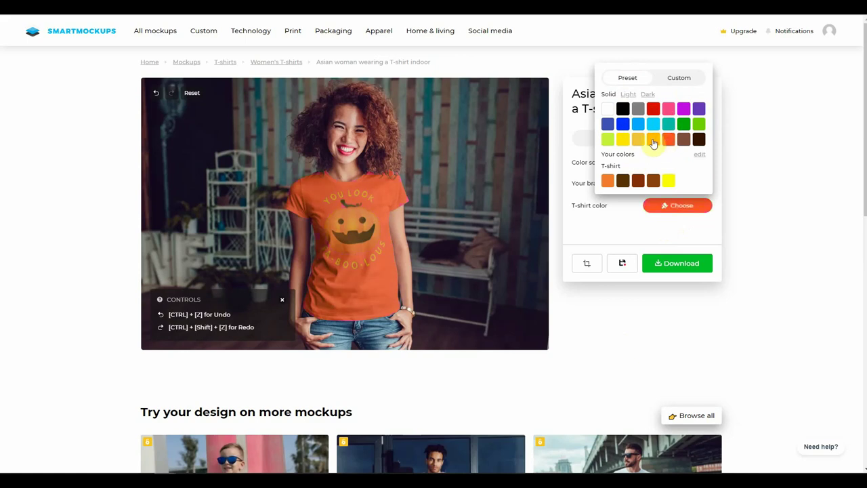
click(653, 140)
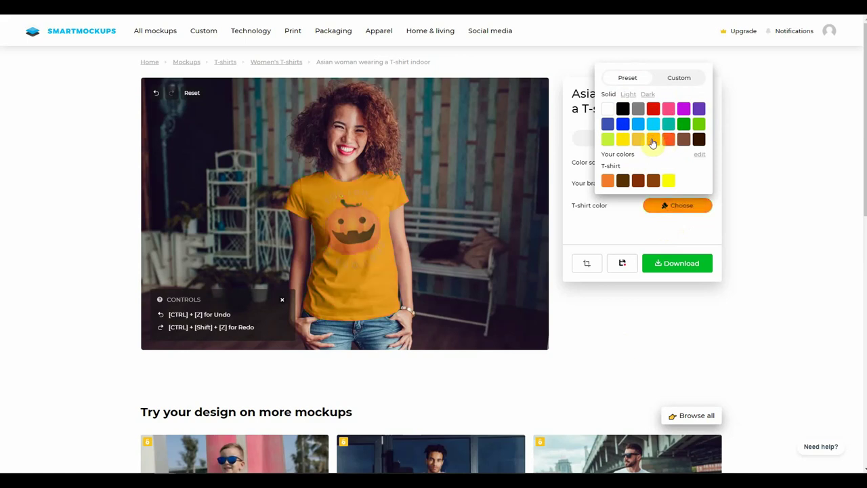
- Set the T-shirt to the custom red color f60606
click(680, 78)
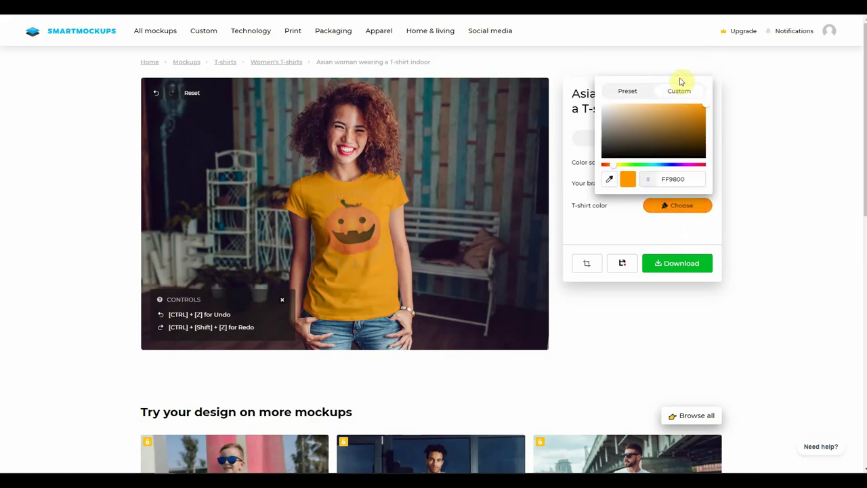
drag(696, 178, 650, 180)
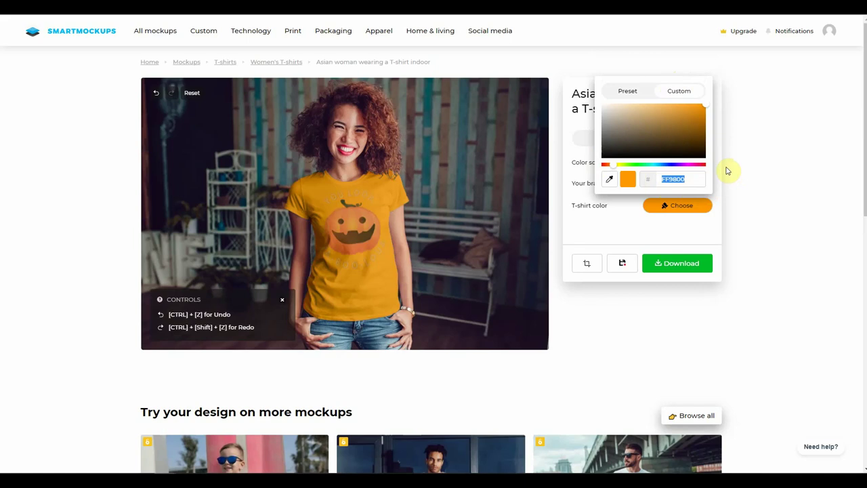
text(f60606)
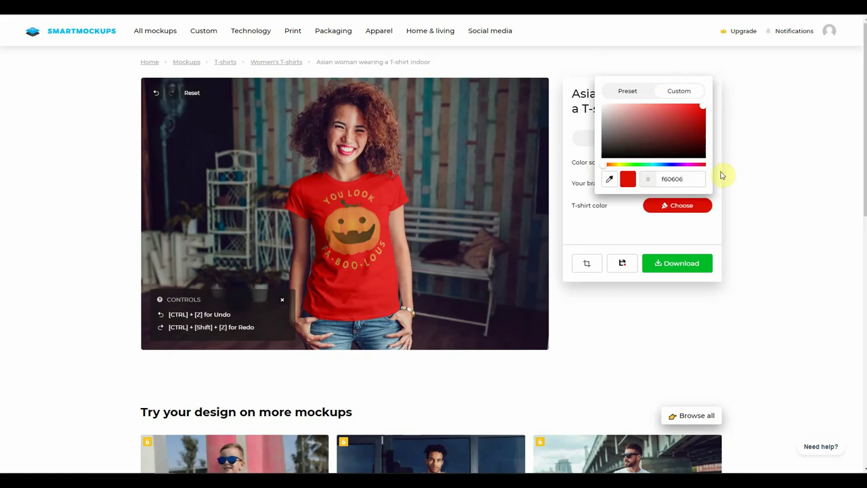
click(613, 233)
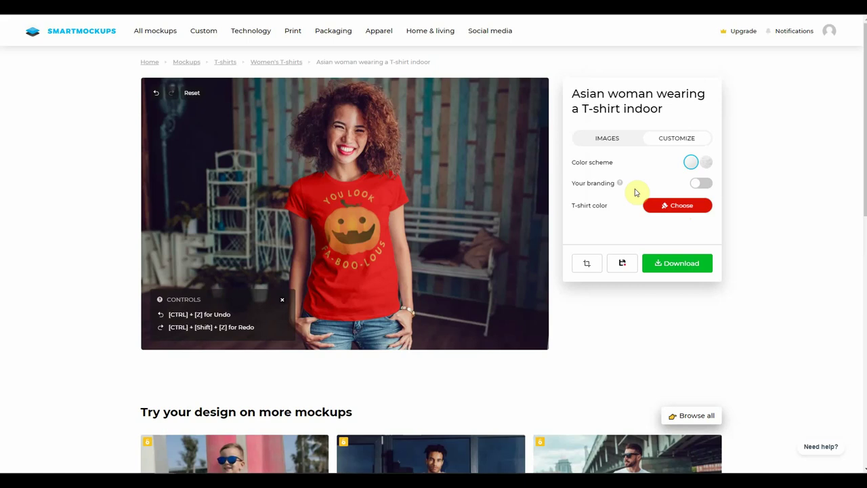
- Change the T-shirt color to the solid white preset and close the color choices
click(689, 209)
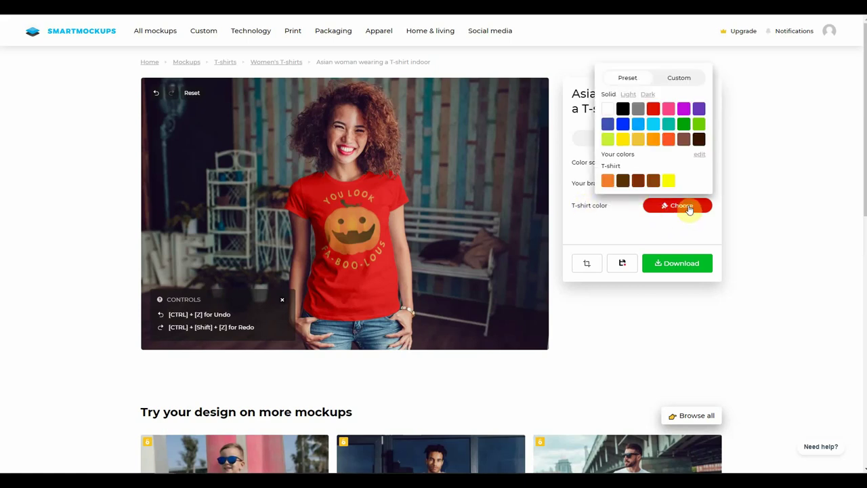
click(607, 110)
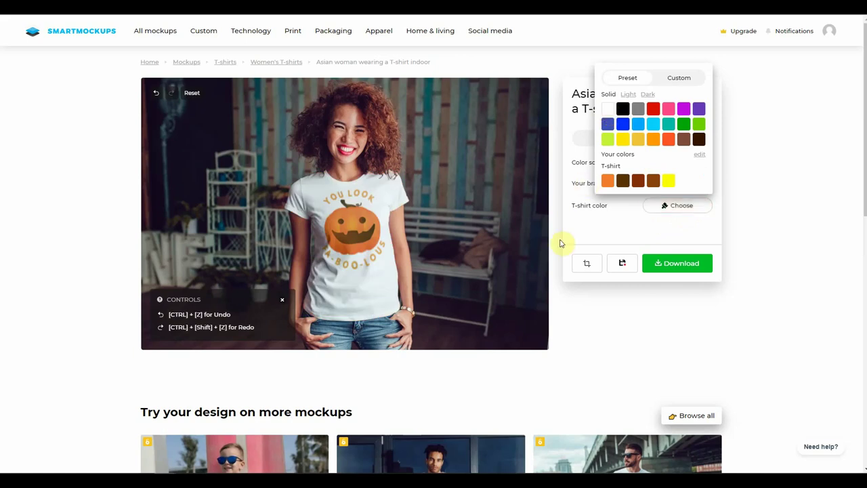
click(682, 339)
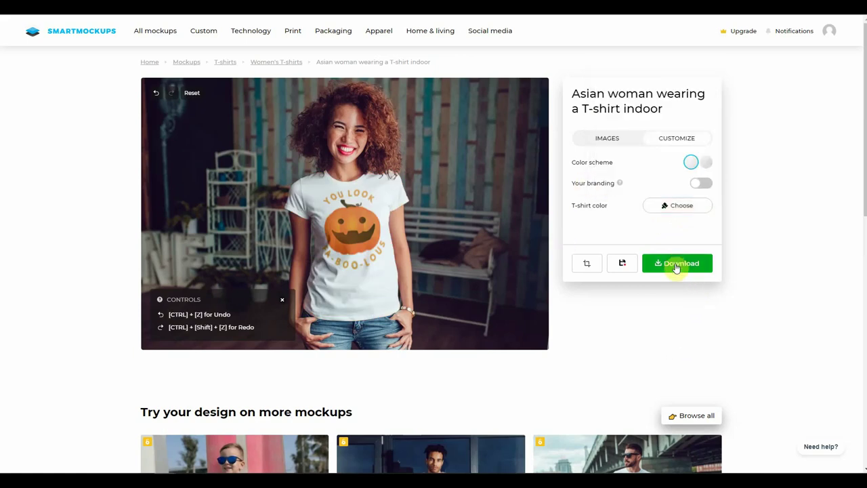
- Download the mockup in High quality (1920x1280) and open the downloaded JPG file
click(676, 265)
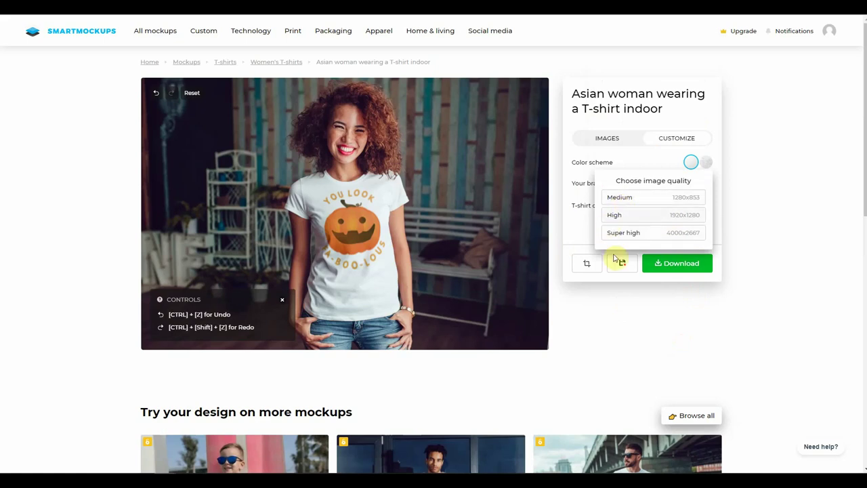
click(616, 216)
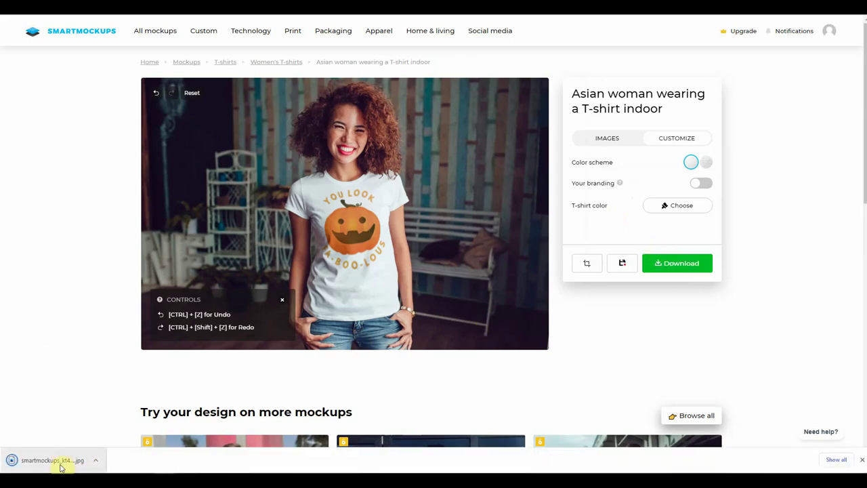
click(96, 460)
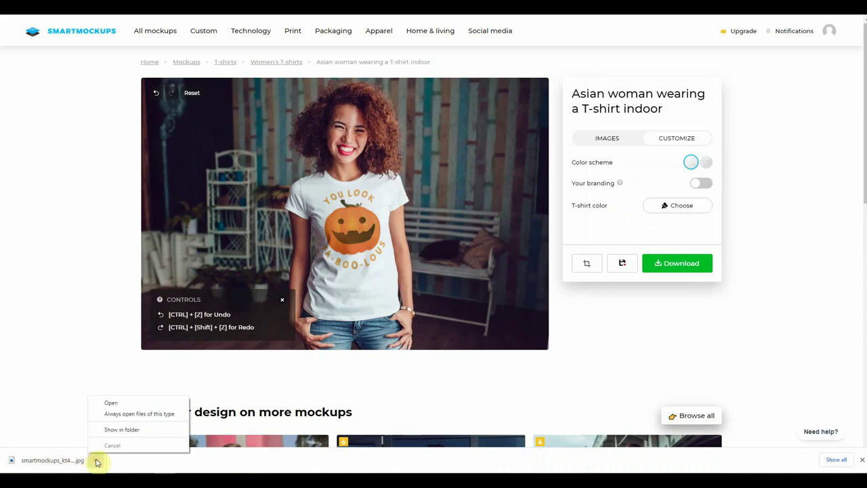
click(108, 404)
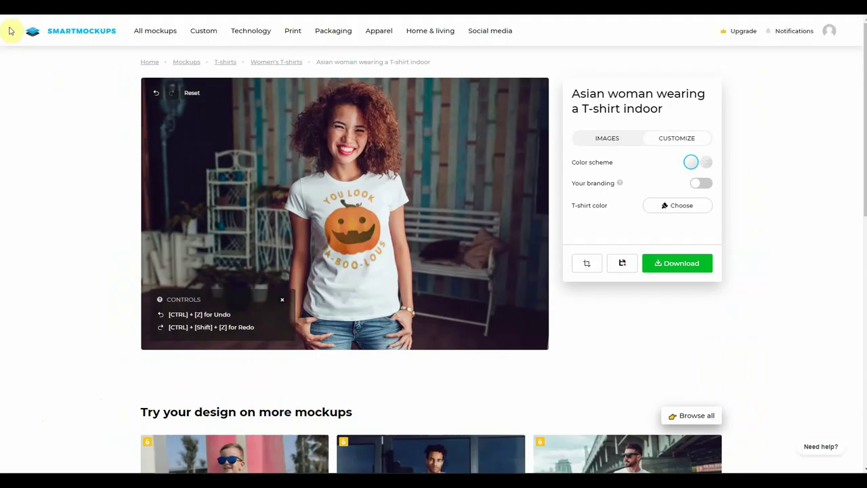
- Go back to the T-shirt mockups and show only free, isolated mockups of men's T-shirts
click(228, 63)
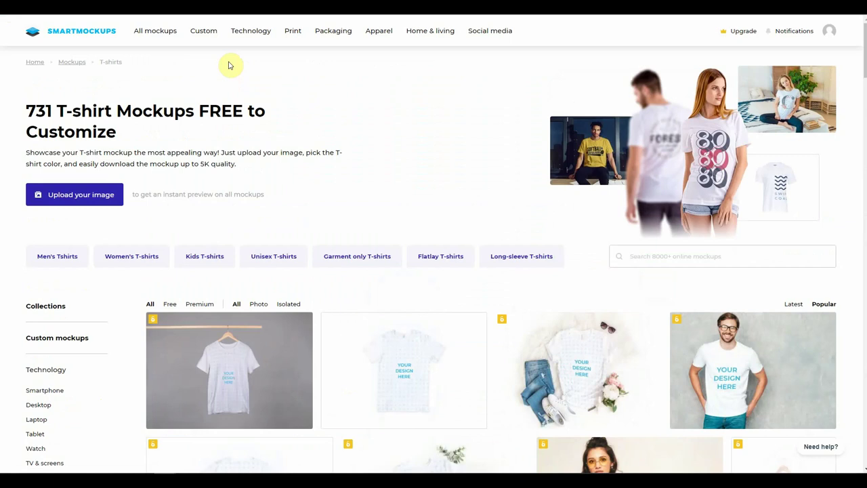
click(60, 259)
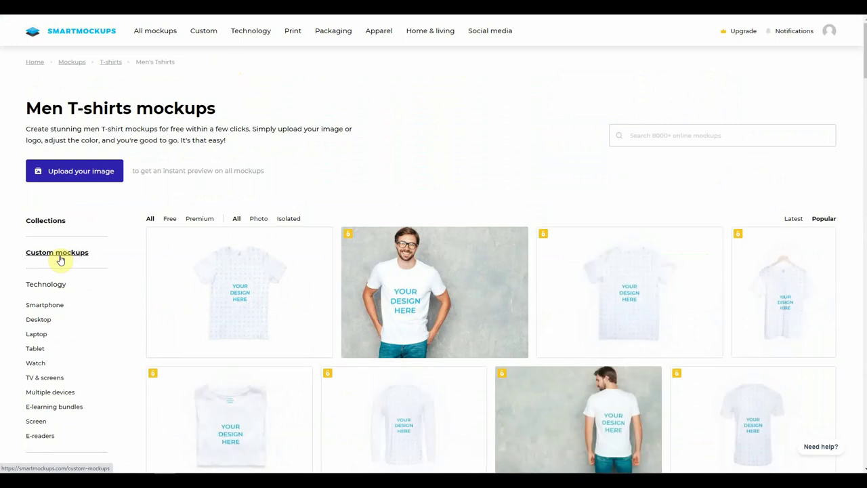
mouse_move(209, 254)
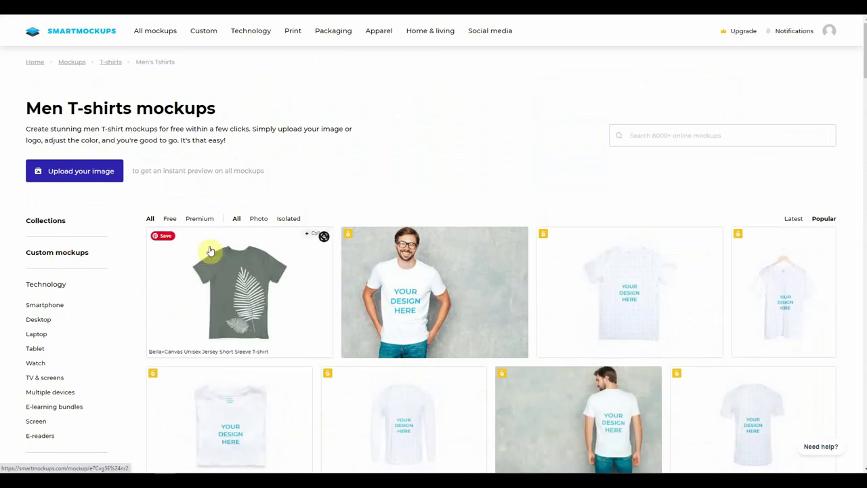
click(170, 219)
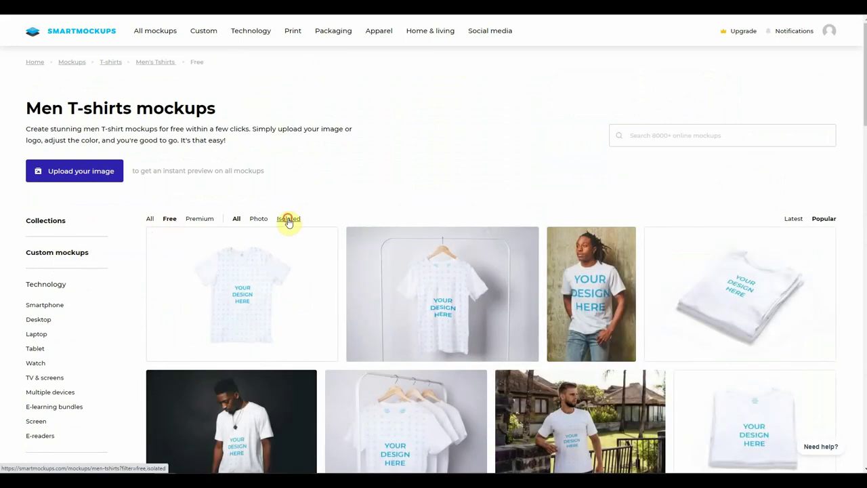
click(288, 219)
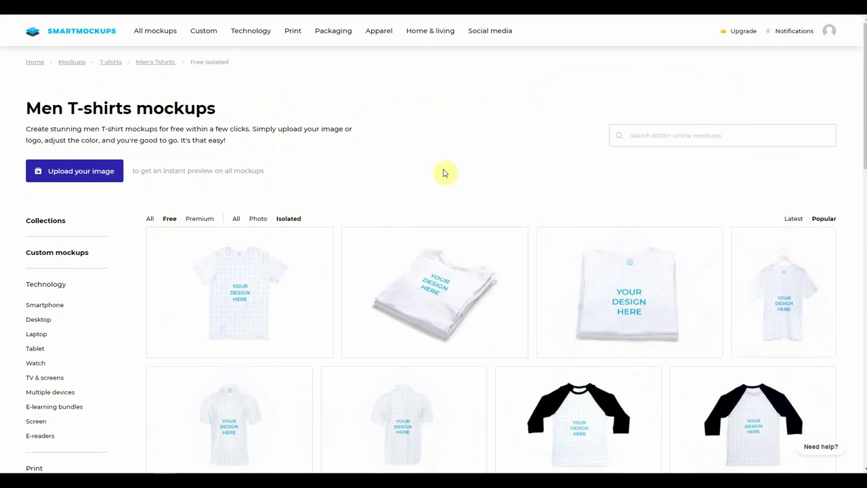
- Find and open the isolated mockup of a man wearing a T-shirt
scroll(444, 173, down, 2)
mouse_move(817, 160)
drag(864, 119, 865, 148)
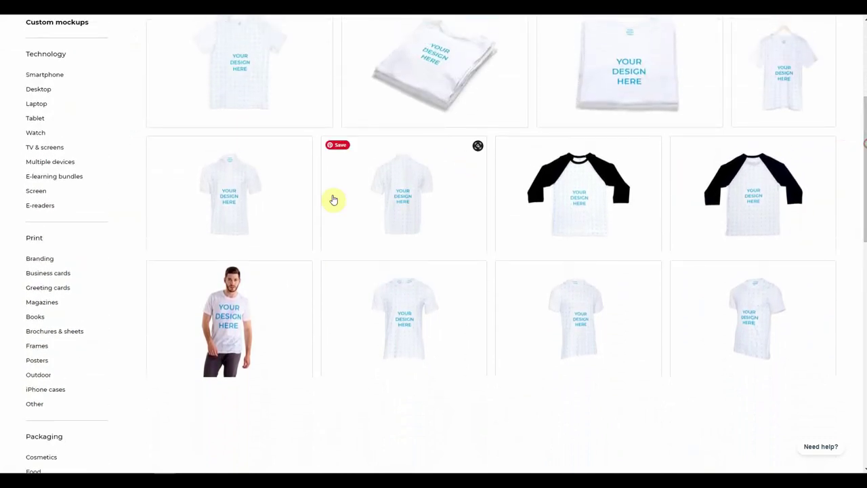
click(231, 311)
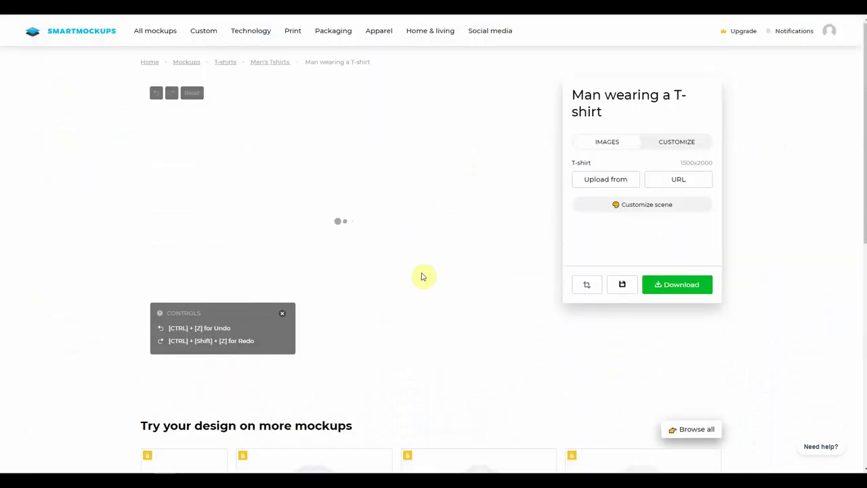
- Upload the image file Pumpkin T-shirt.png from the computer as the T-shirt design
click(600, 182)
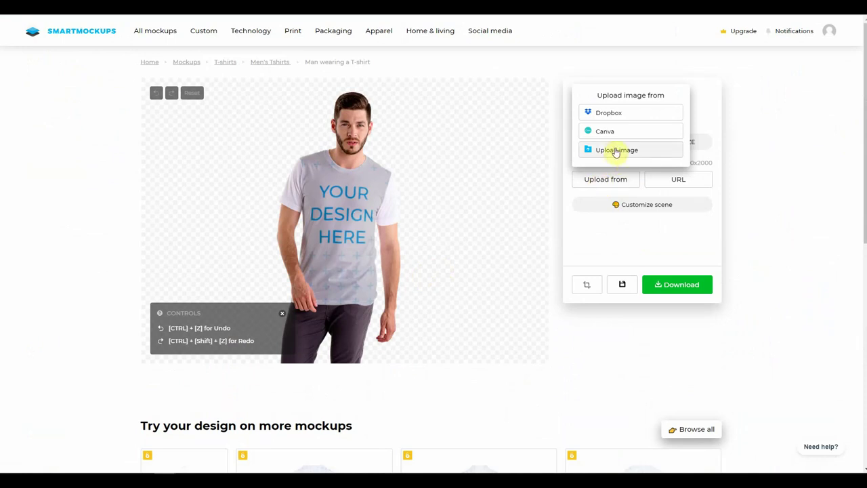
click(617, 150)
click(337, 59)
click(502, 381)
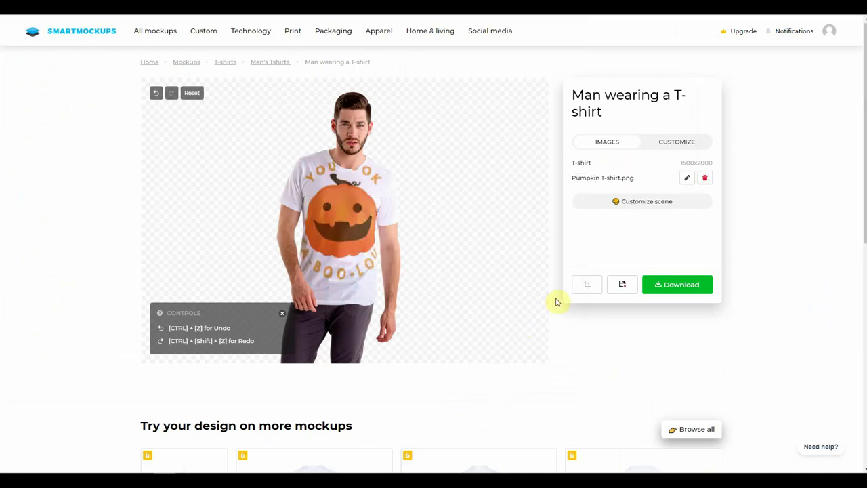
- Open the pumpkin design for cropping, scale it to about 65% of its fitted size and centre it in the print area
click(687, 180)
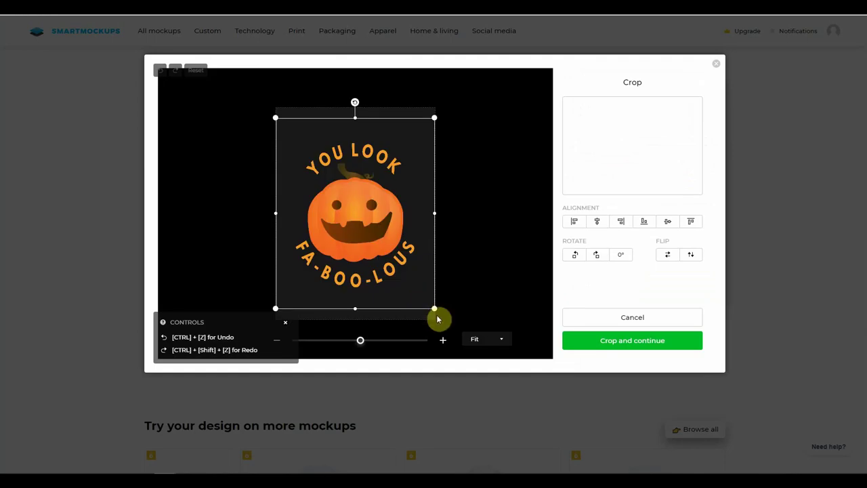
drag(435, 309, 392, 258)
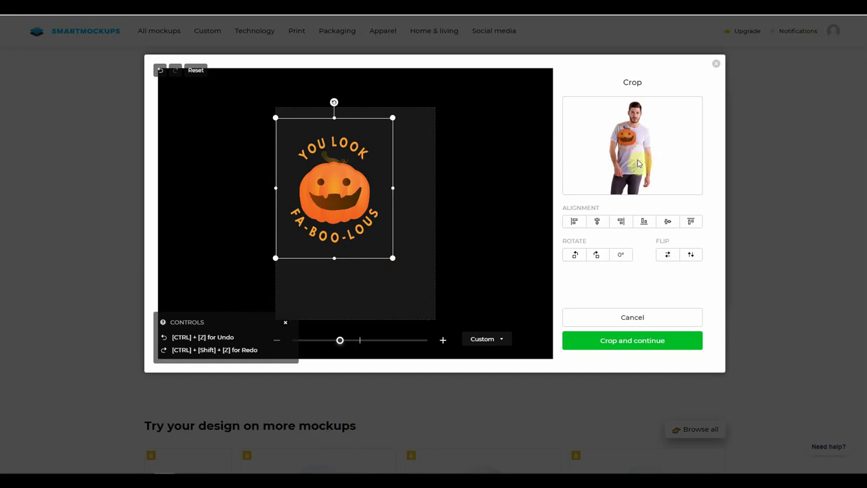
drag(336, 188, 357, 207)
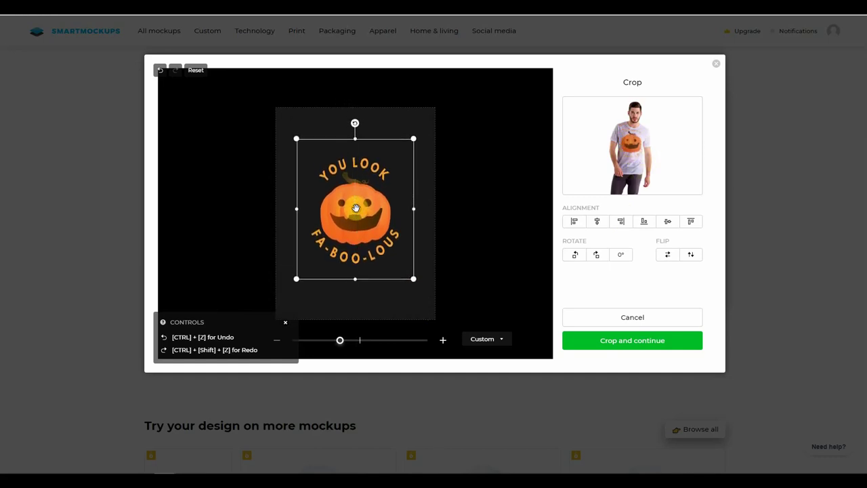
drag(410, 278, 399, 266)
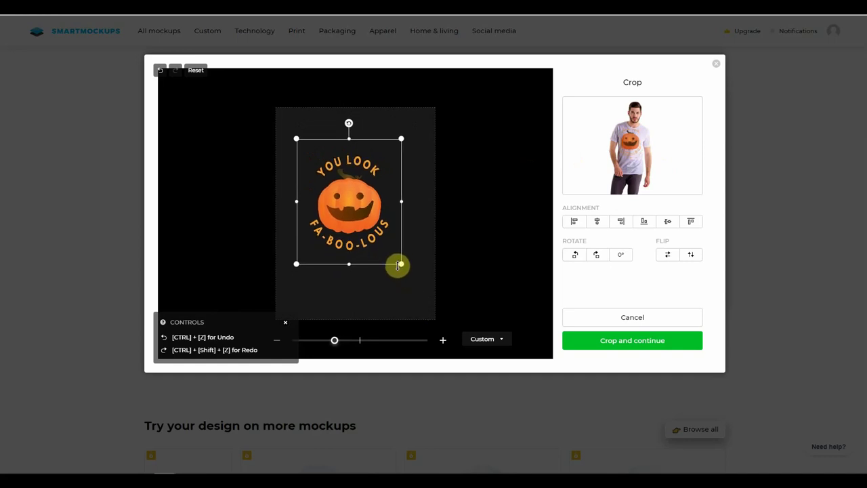
drag(347, 207, 355, 222)
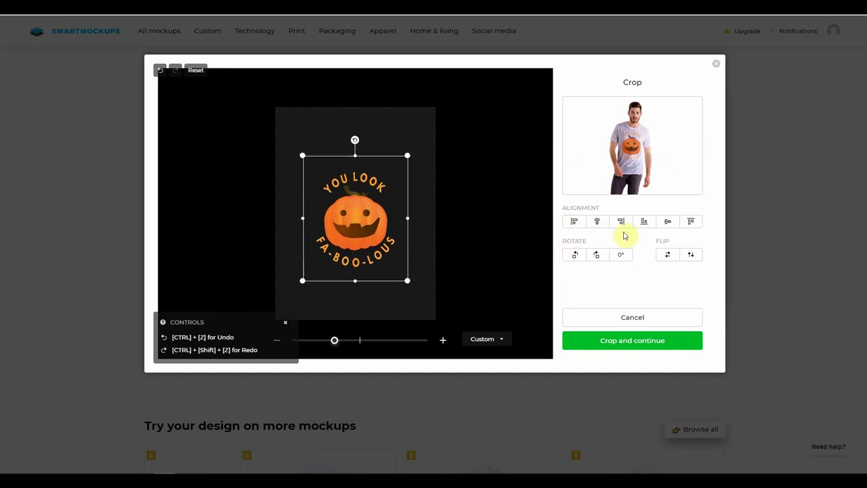
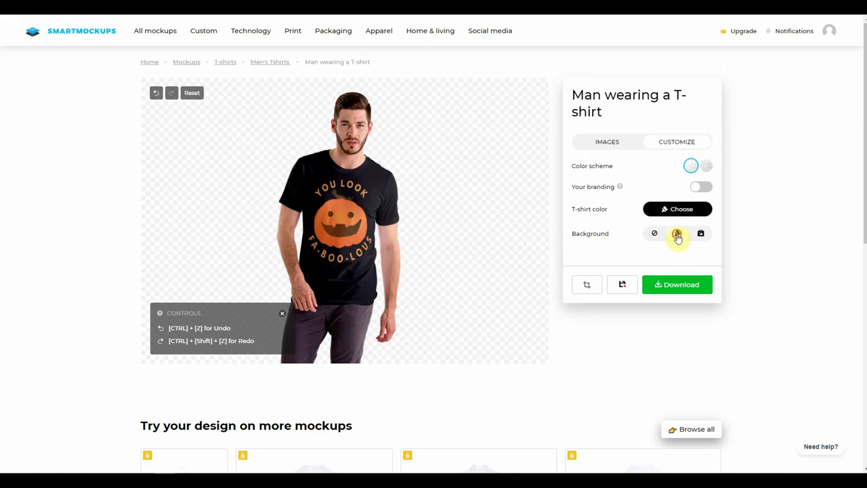
- Set the mockup's background to the solid red preset color
click(678, 235)
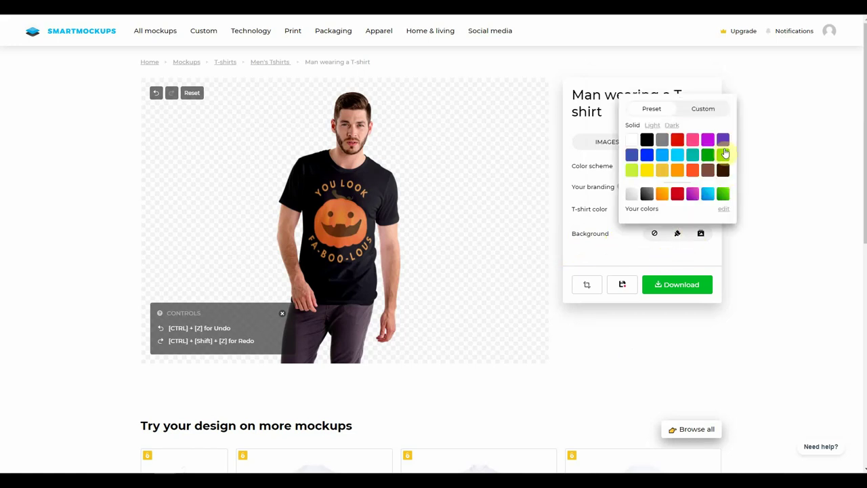
click(678, 143)
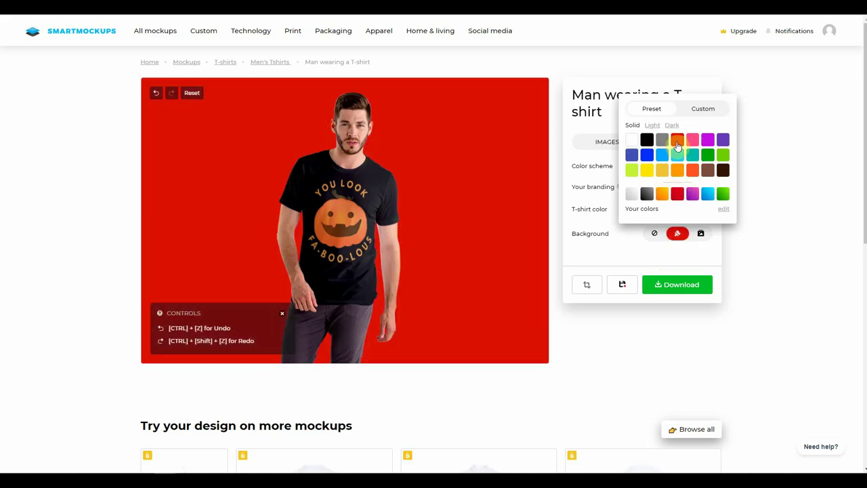
- Try the teal, bright yellow, golden yellow, orange-red and brown solid preset colors for the mockup's background
click(693, 155)
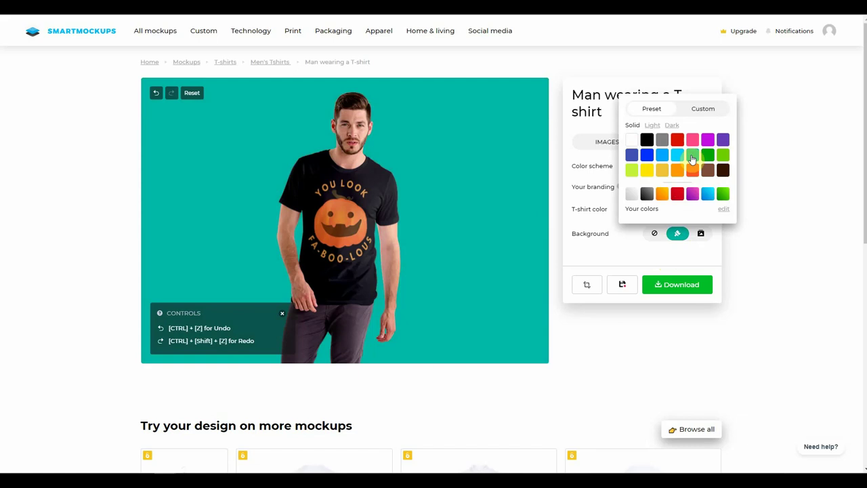
click(647, 174)
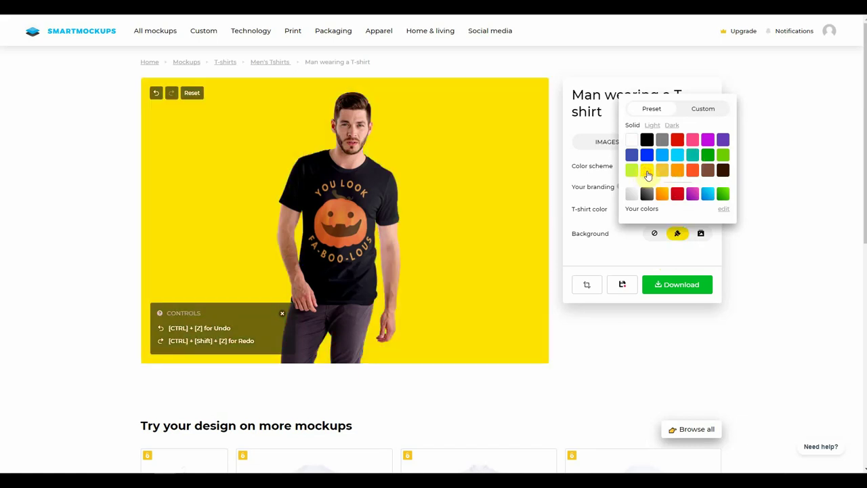
click(663, 171)
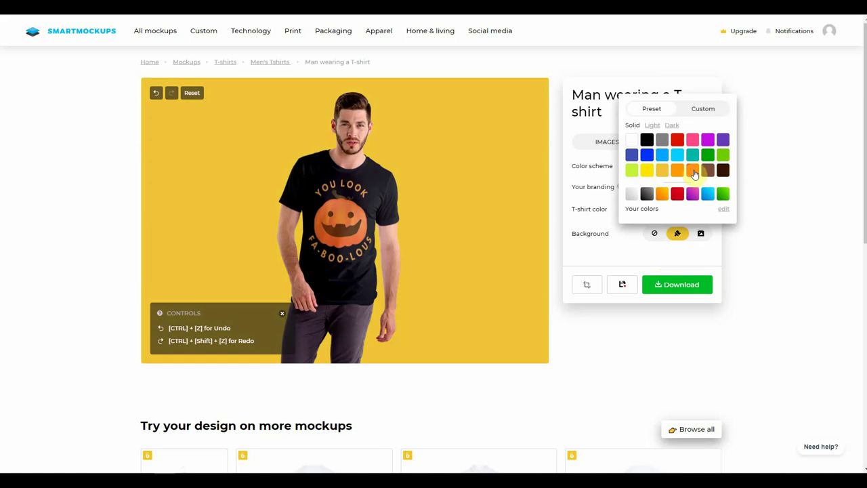
click(693, 172)
click(709, 172)
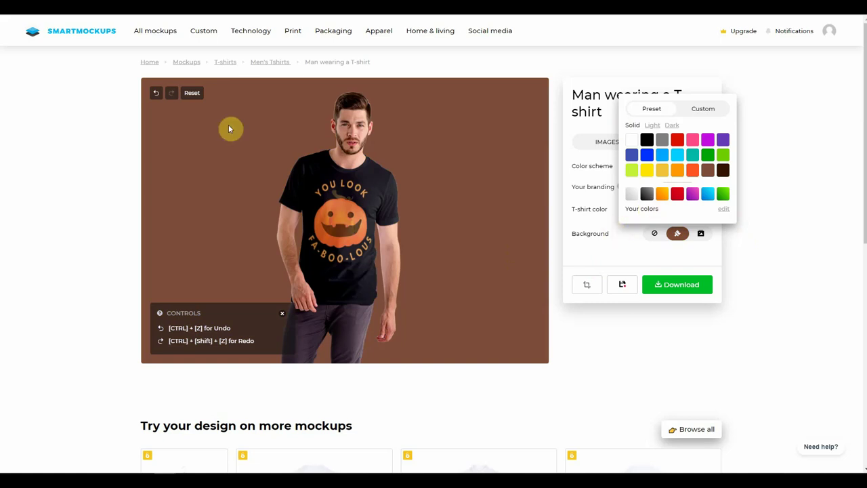
click(628, 256)
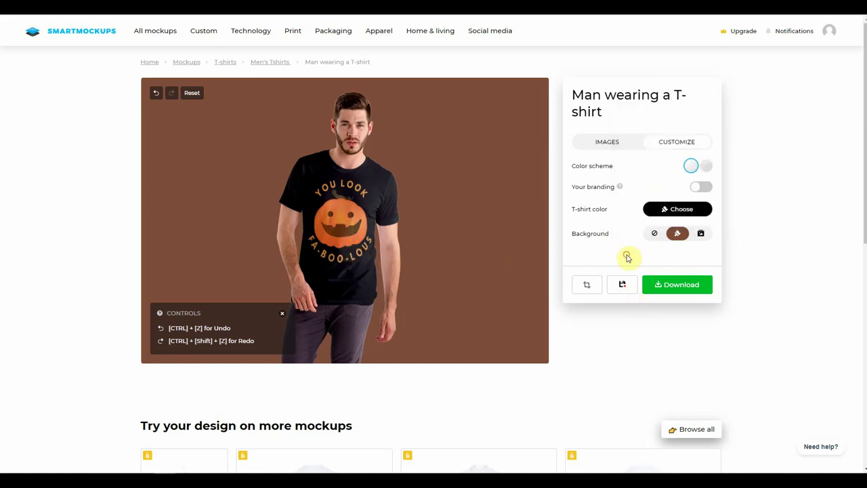
- Search Unsplash background images for "halloween" and use the foggy forest photo with bare trees as the mockup's background
click(701, 234)
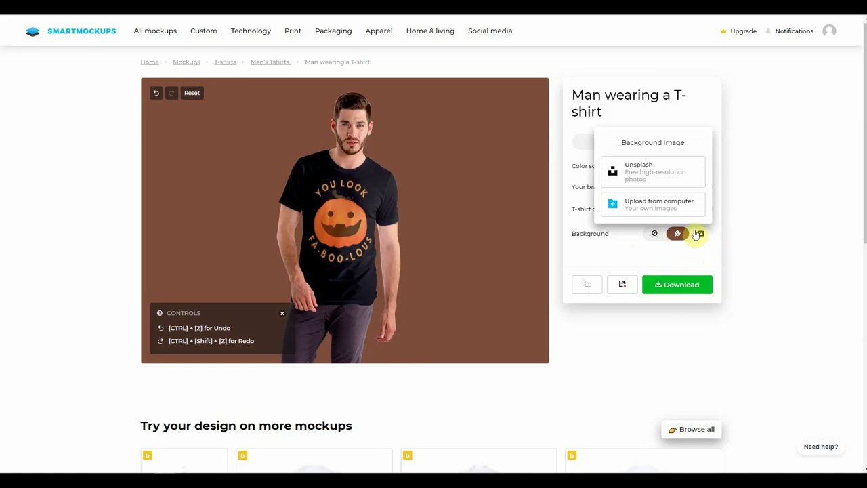
click(642, 176)
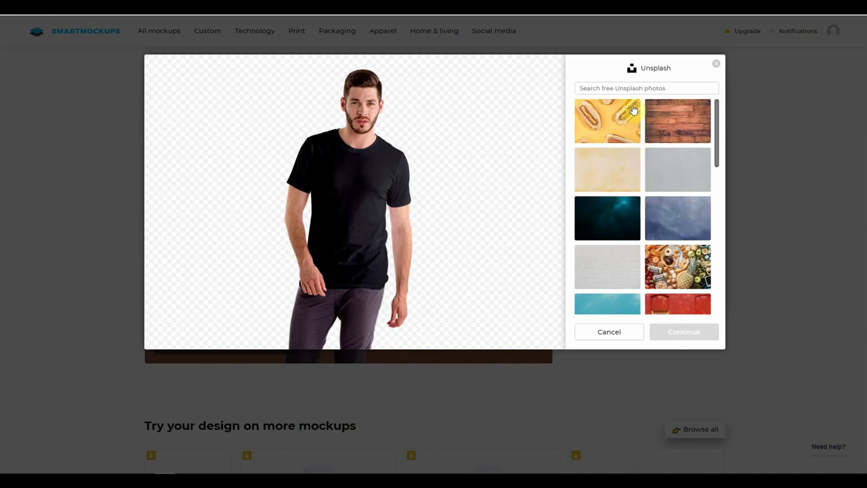
click(624, 87)
text(h)
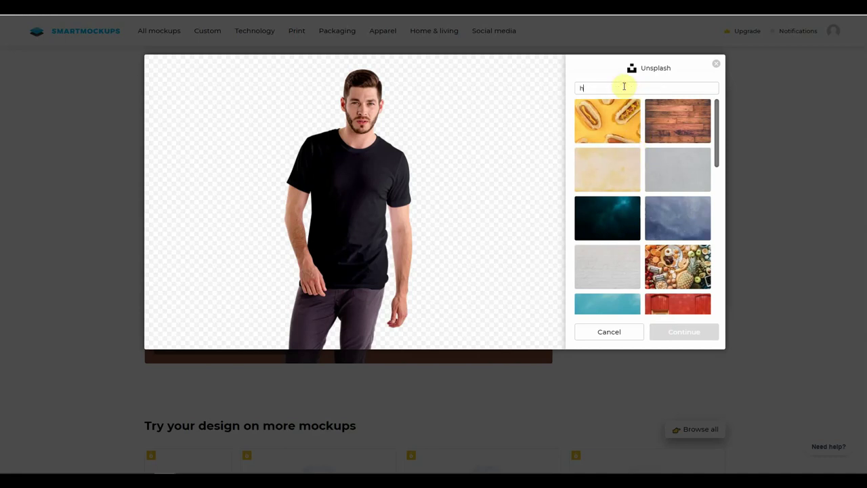
text(alloween)
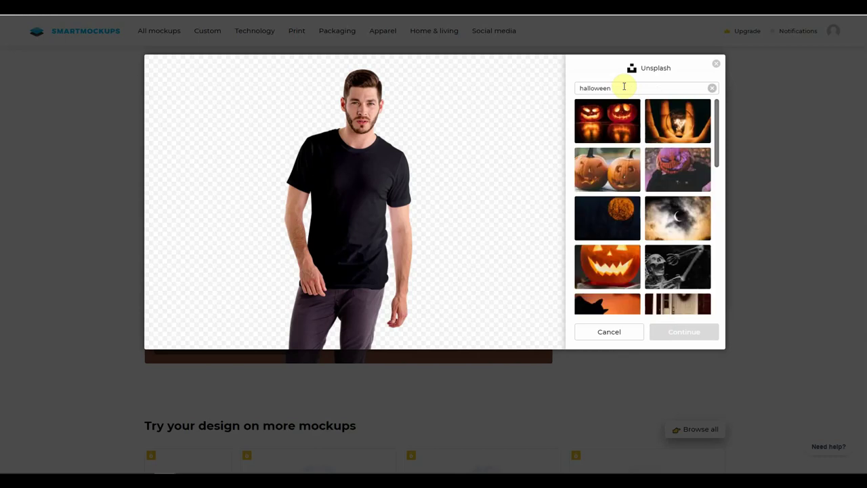
scroll(720, 124, down, 2)
drag(718, 131, 723, 216)
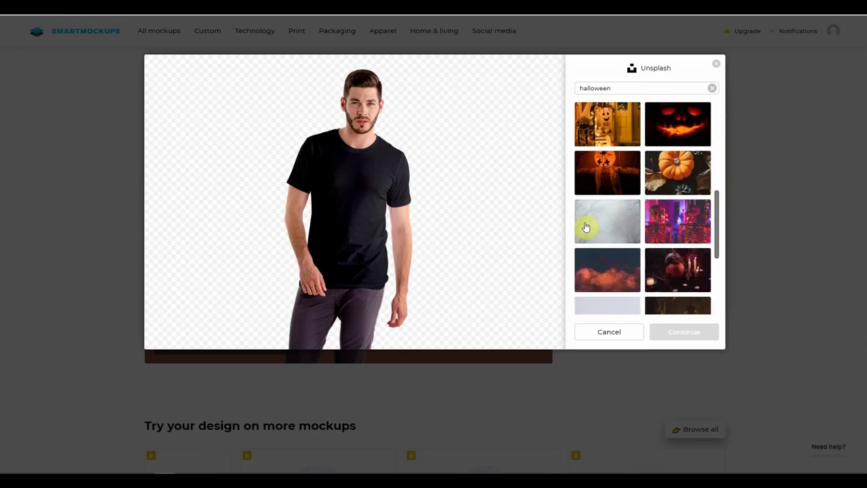
click(620, 220)
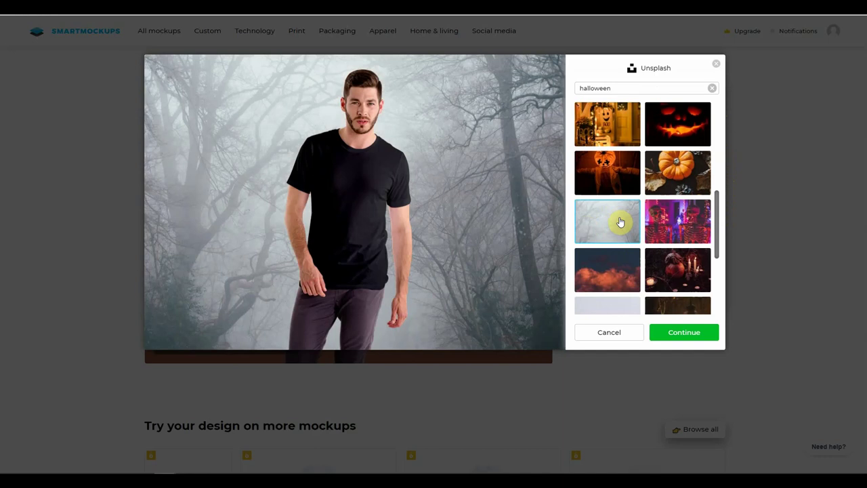
click(673, 339)
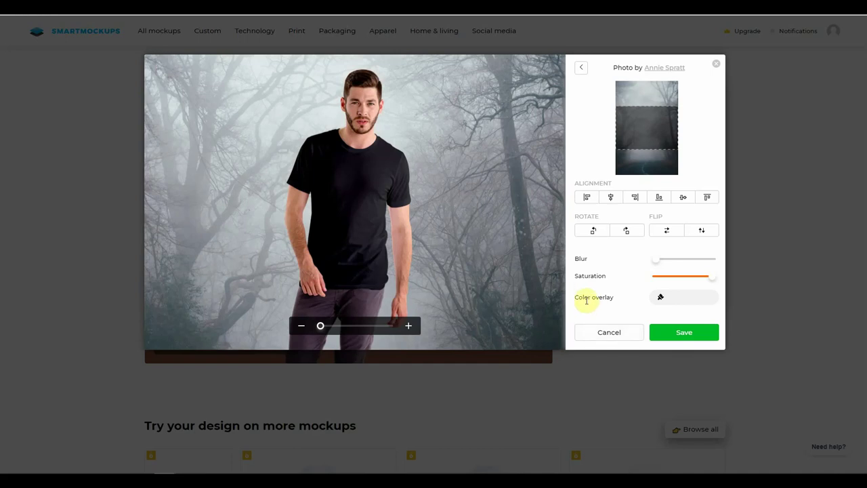
- Apply the preset red gradient as a color overlay on the forest background photo
click(661, 298)
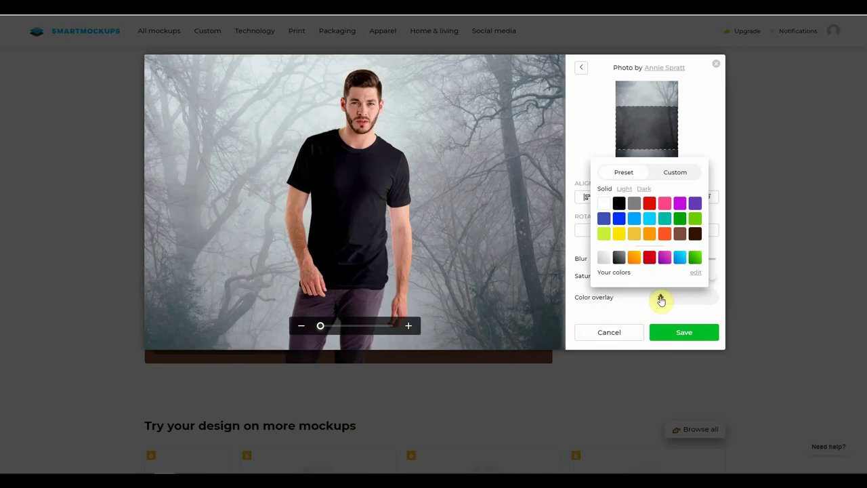
click(649, 258)
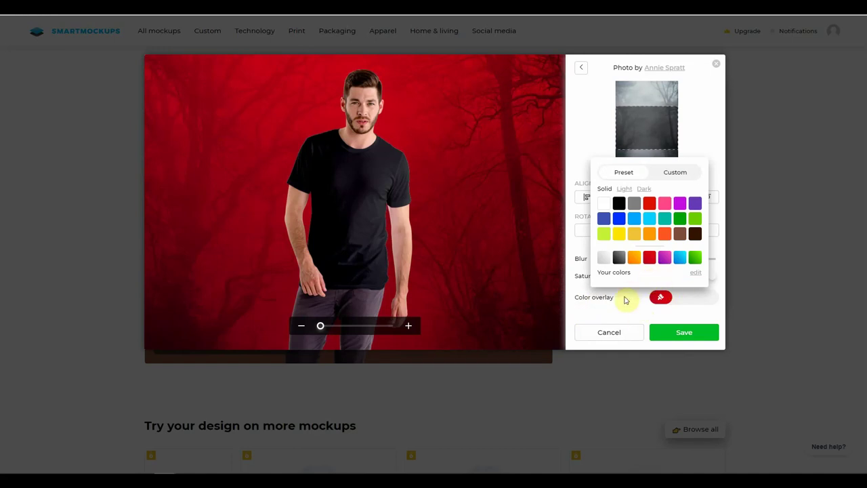
click(676, 173)
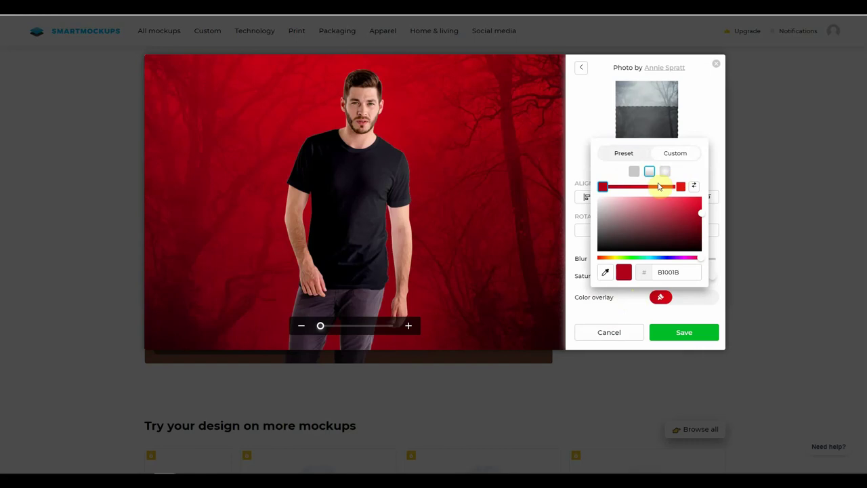
click(702, 108)
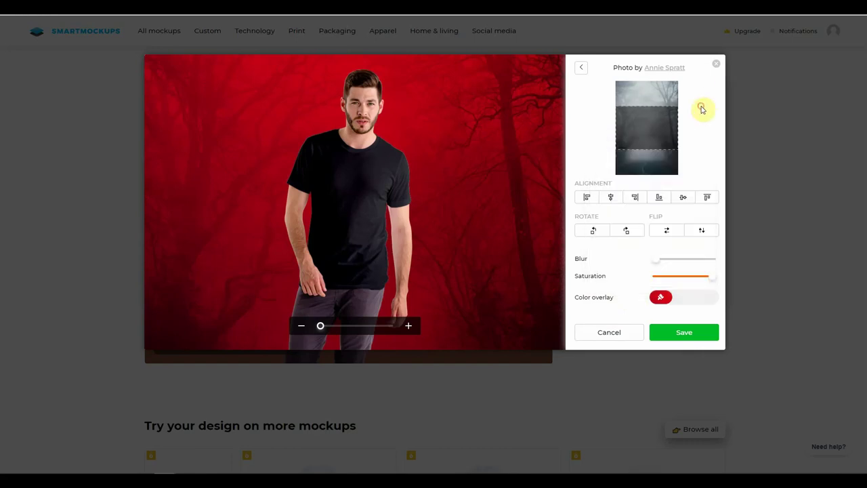
- Move the background crop to the lower end of the forest photo, add a slight blur at full saturation, and save the background
drag(650, 126, 649, 150)
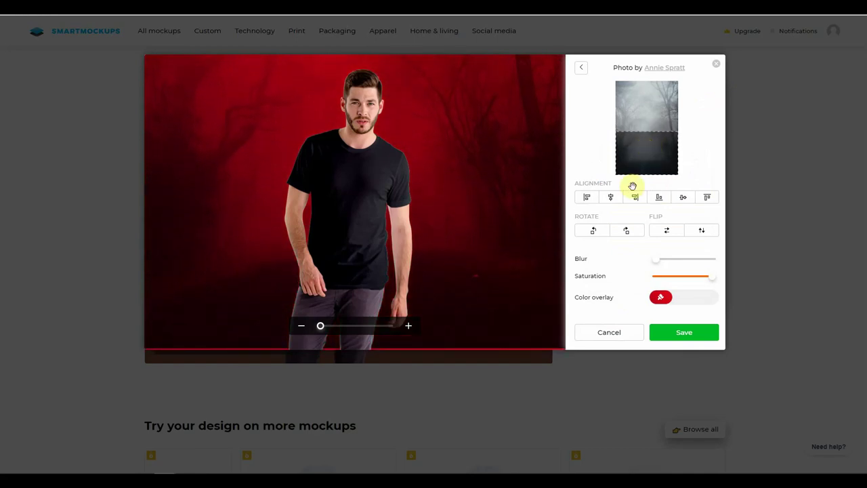
drag(657, 263, 668, 264)
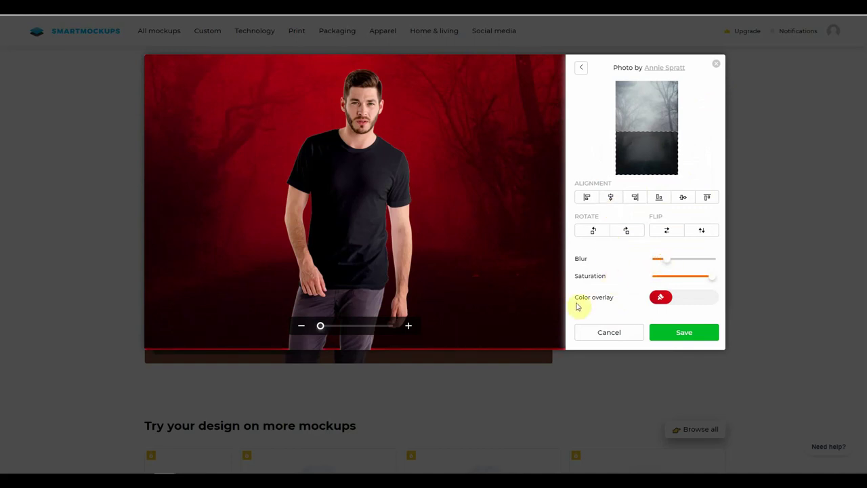
mouse_move(711, 280)
mouse_down()
mouse_move(680, 282)
mouse_move(727, 280)
mouse_up()
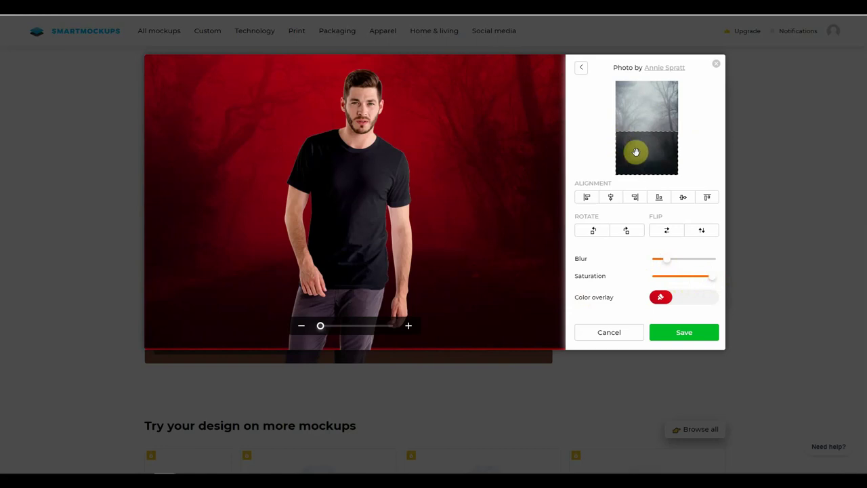
click(684, 335)
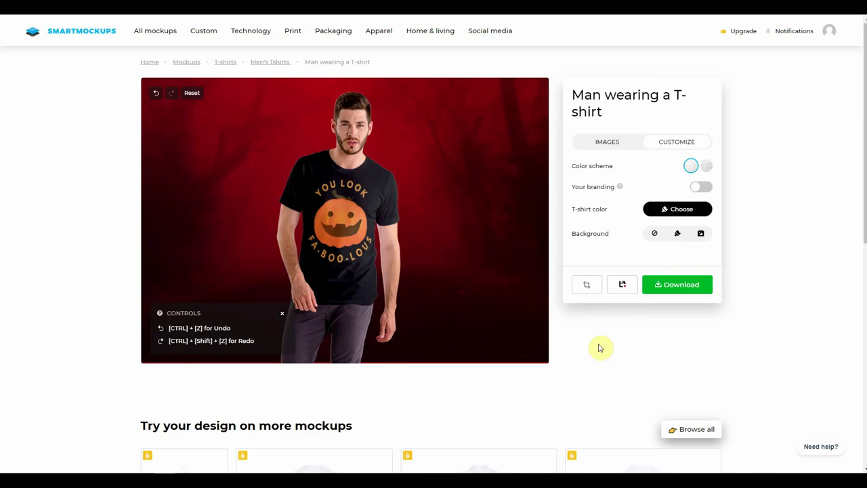
- Download the men's mockup in High quality (1920x1344), view the downloaded JPG image, and close it
click(673, 287)
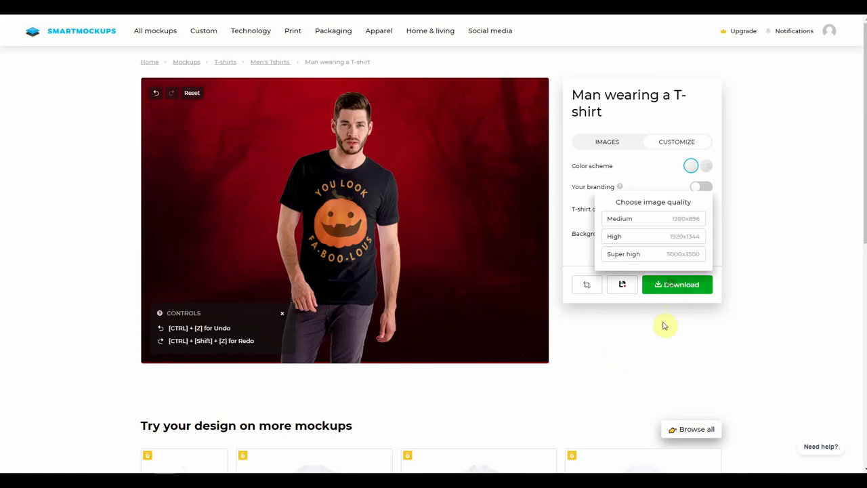
click(615, 239)
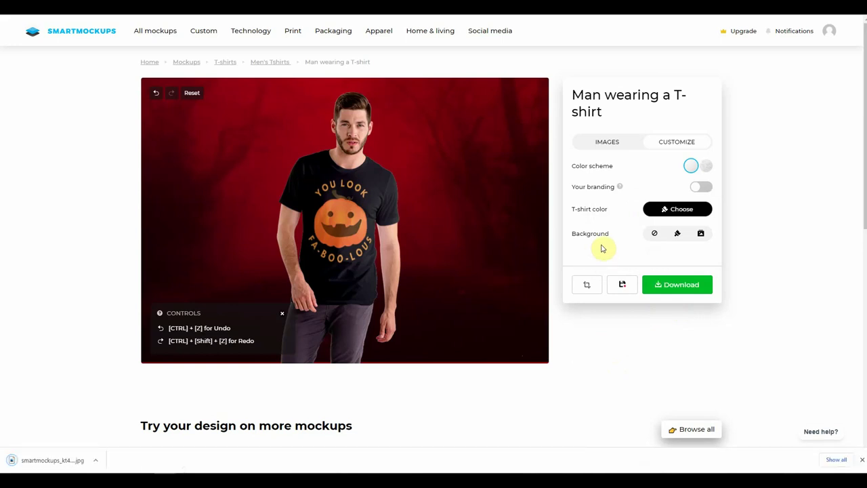
click(95, 462)
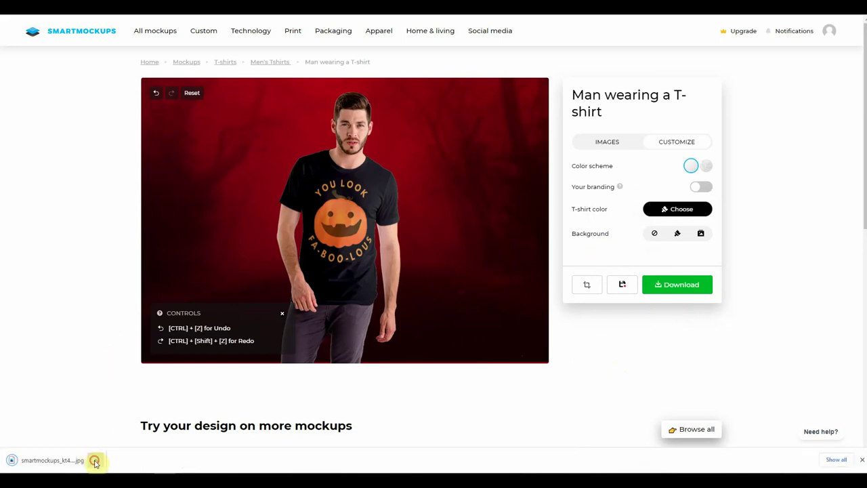
click(111, 404)
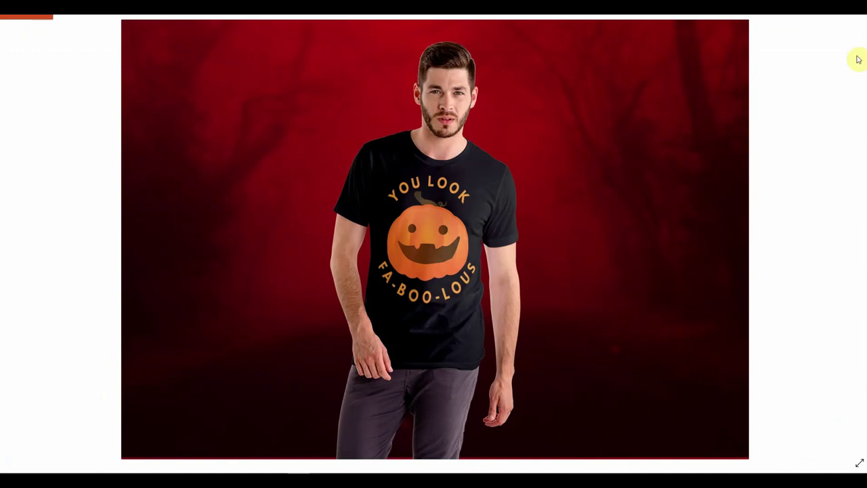
key(Escape)
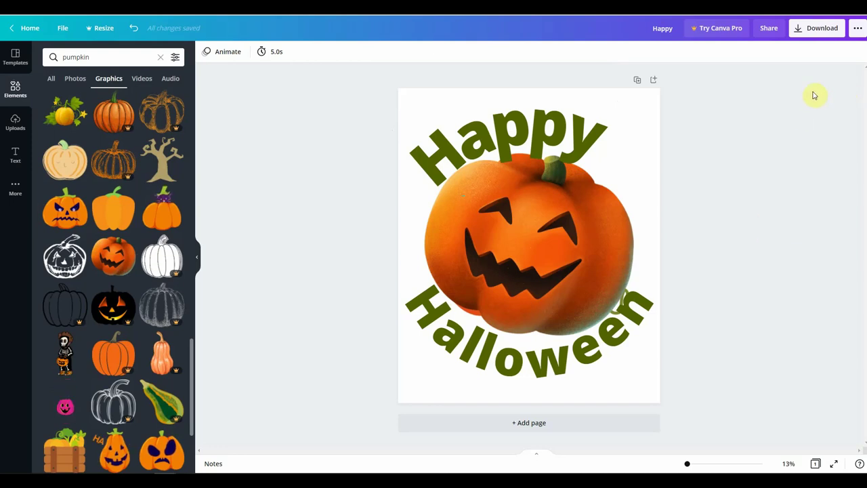
- In Canva, save the Happy Halloween pumpkin design to Smartmockups and open it there
click(857, 34)
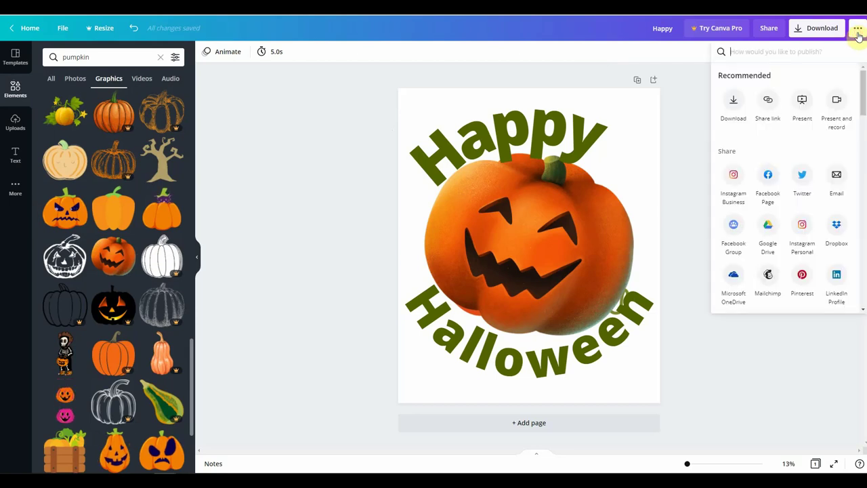
drag(862, 84, 864, 130)
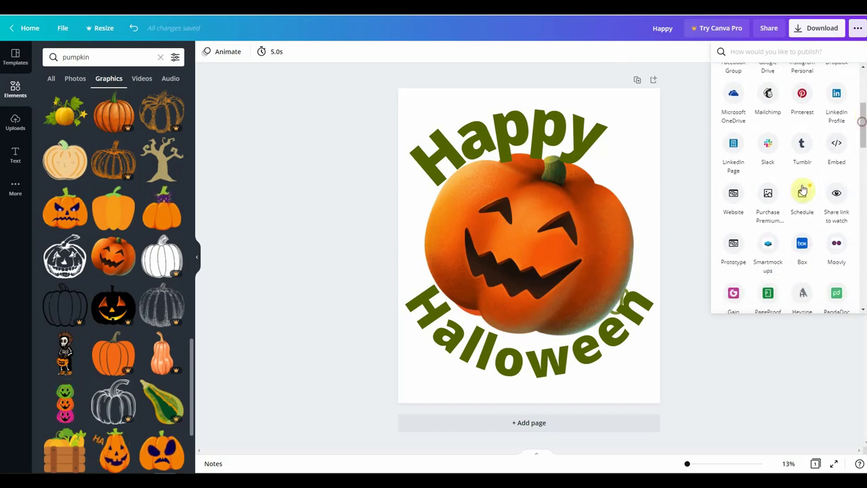
click(769, 249)
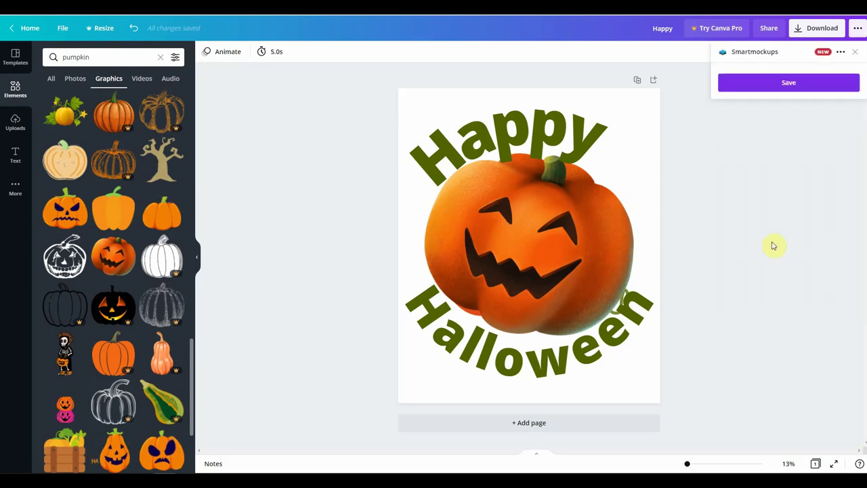
click(784, 83)
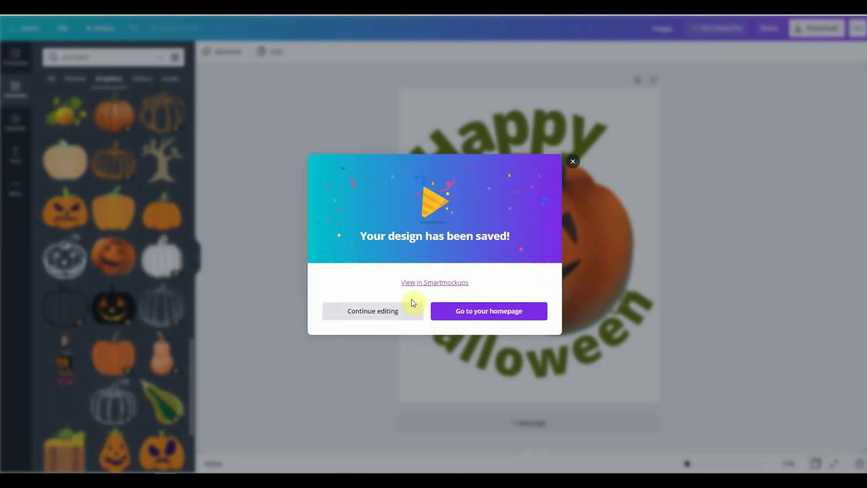
click(436, 283)
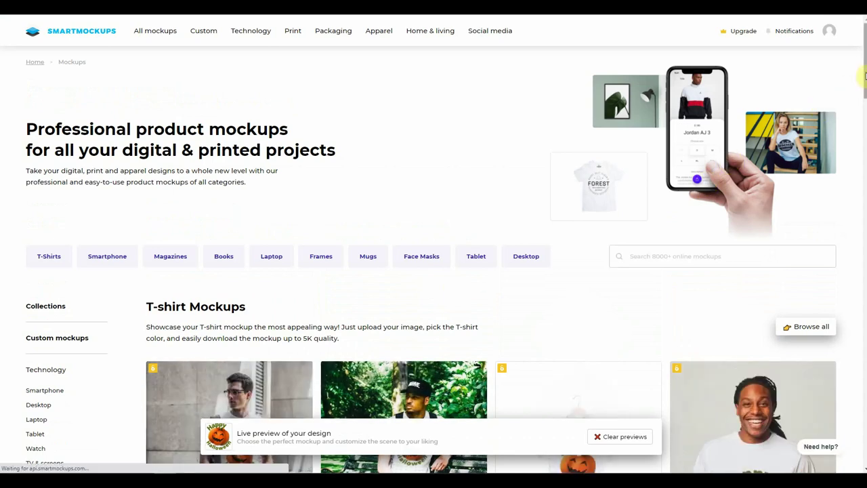
- Browse the T-shirt mockups with the Happy Halloween design preview and filter them to free ones
drag(866, 76, 865, 97)
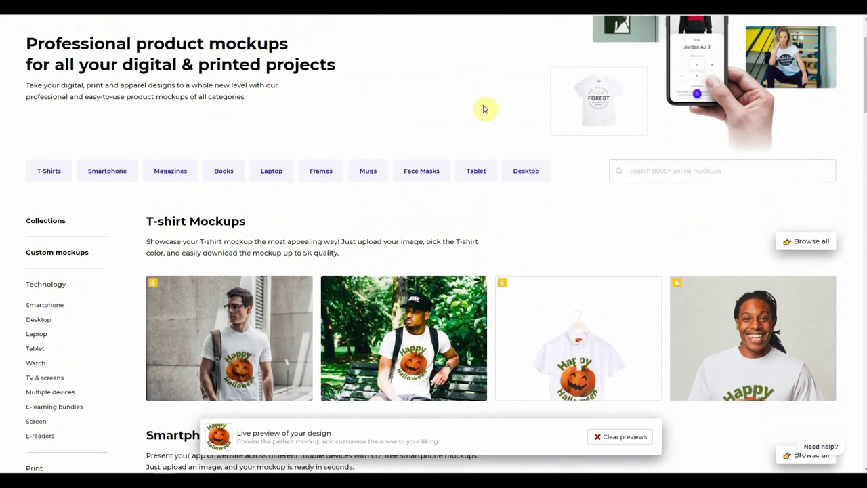
click(50, 177)
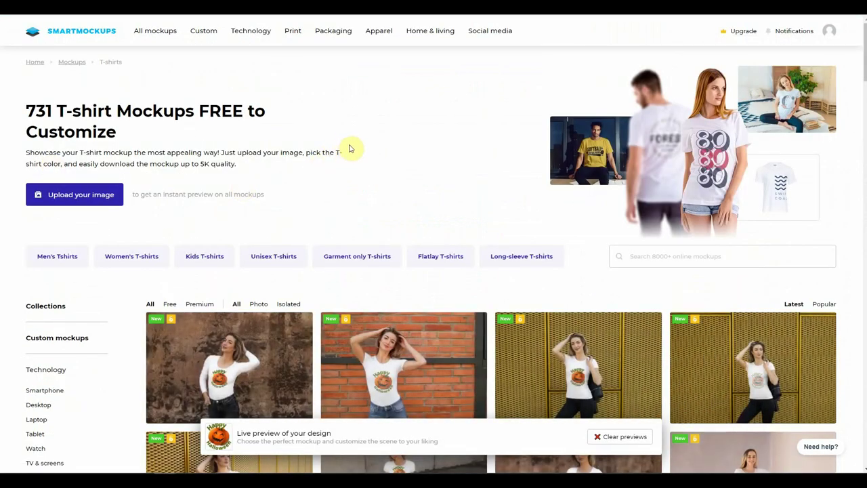
scroll(351, 148, down, 3)
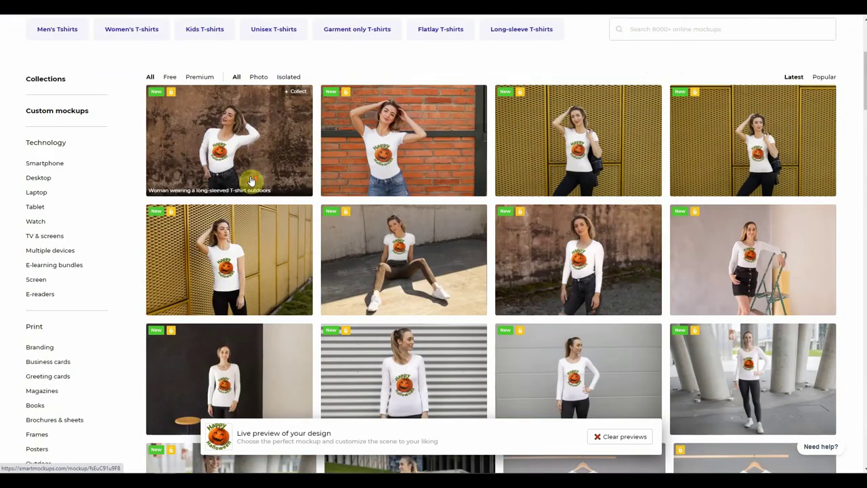
scroll(172, 217, up, 2)
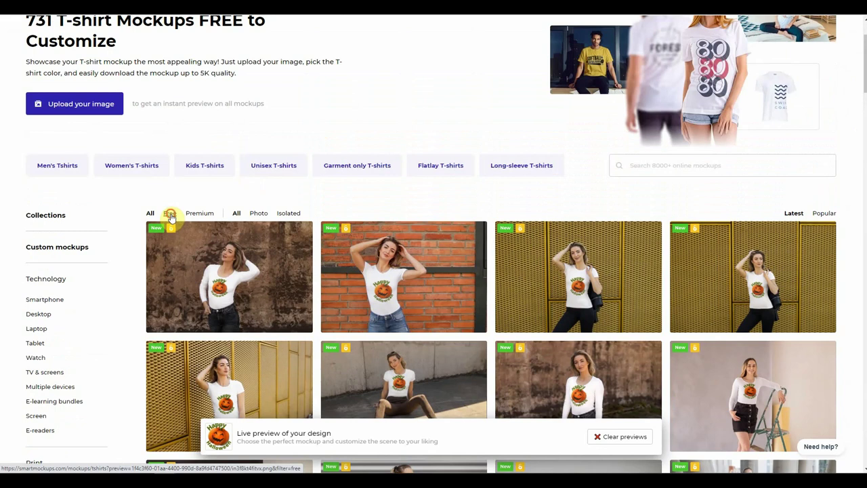
click(170, 214)
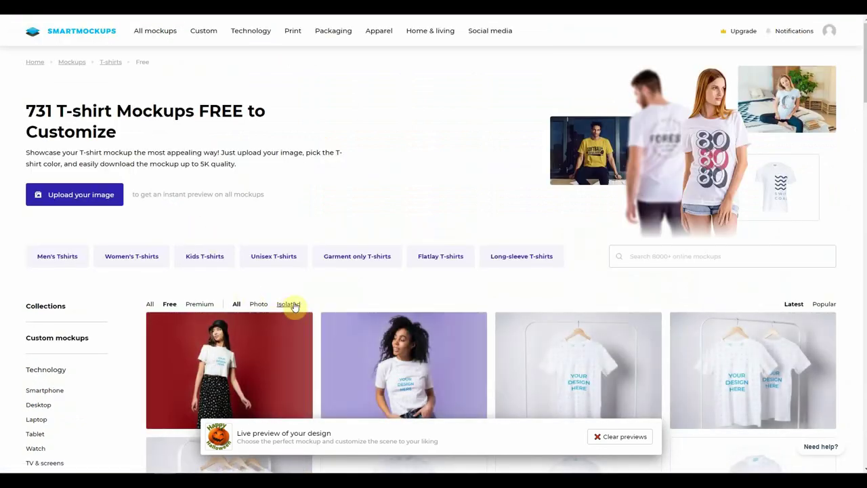
- Filter the free T-shirt mockups to isolated ones and open the first plain T-shirt mockup showing the pumpkin design
click(289, 305)
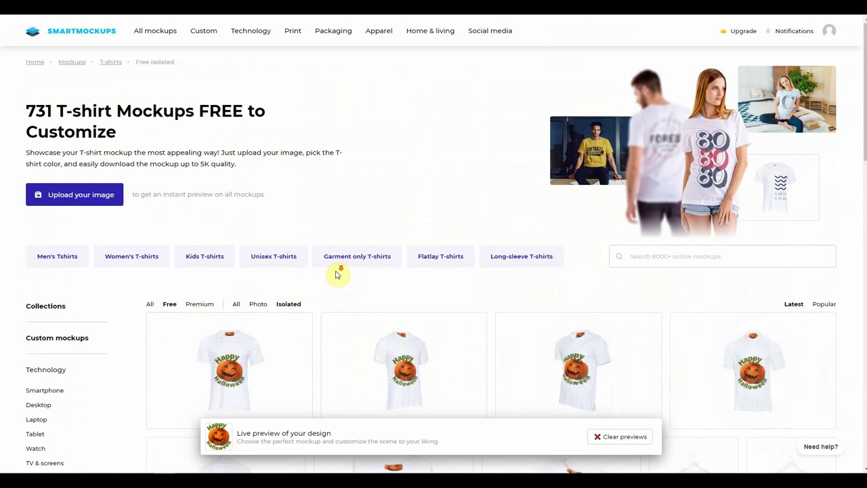
scroll(336, 271, down, 2)
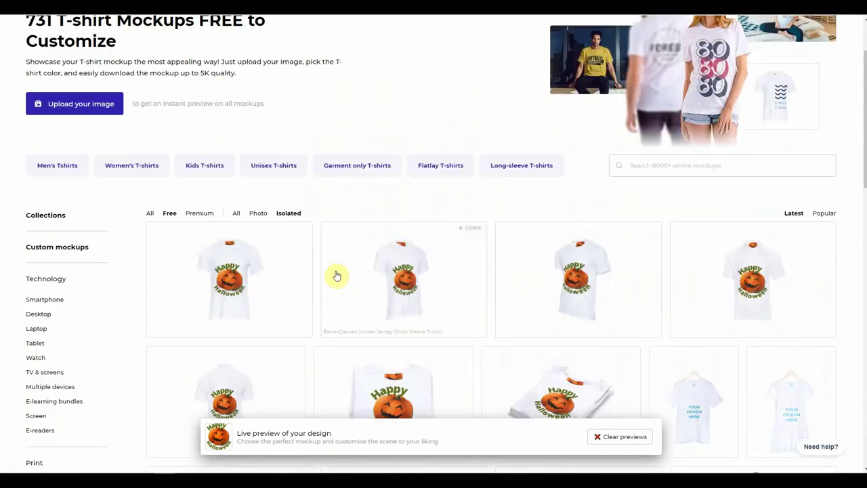
click(258, 289)
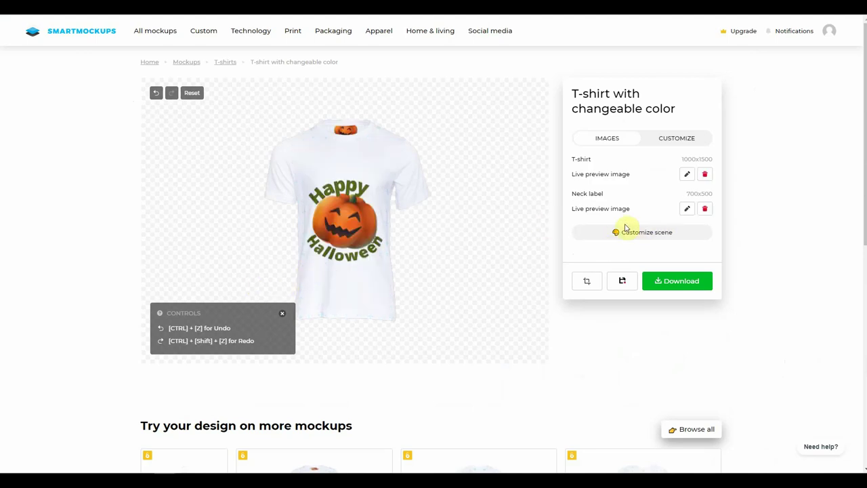
- Move the Happy Halloween design higher on the T-shirt's chest and save the placement
click(689, 176)
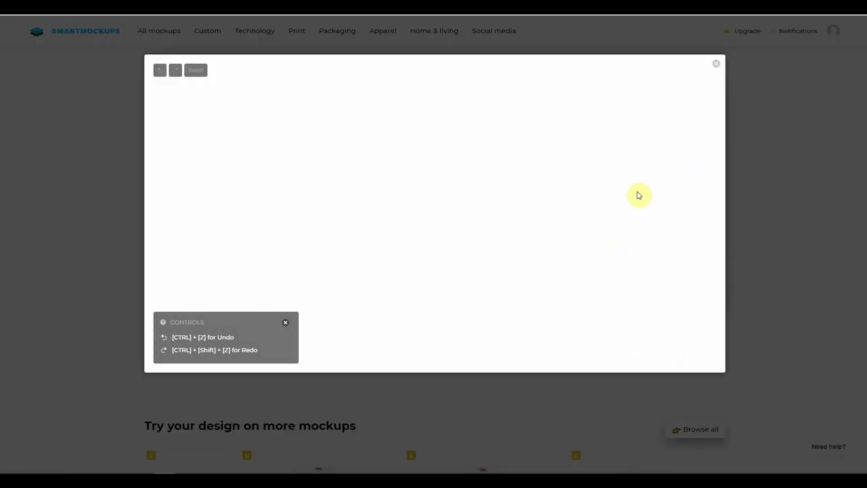
drag(353, 236, 352, 204)
click(617, 342)
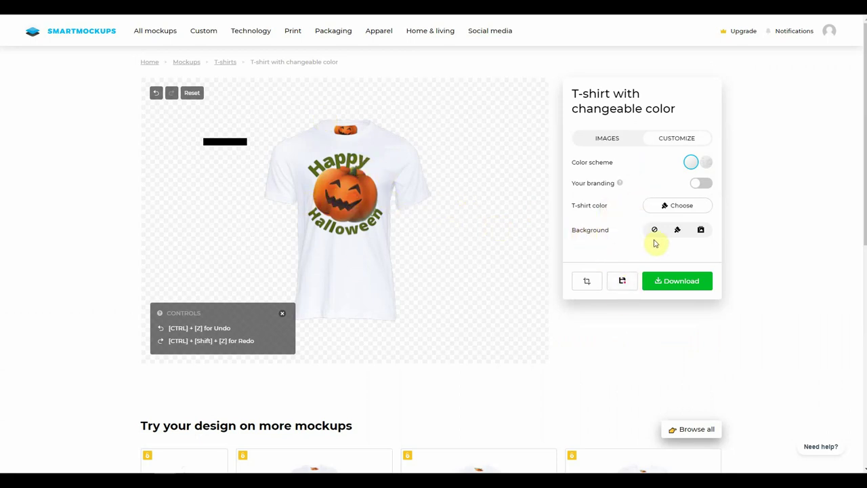
- Try red, green and light blue preset colors as the mockup background
click(678, 231)
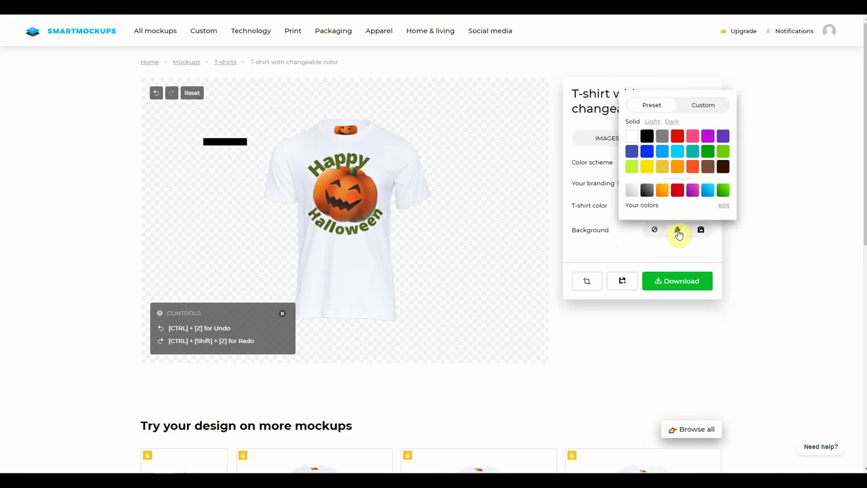
click(679, 193)
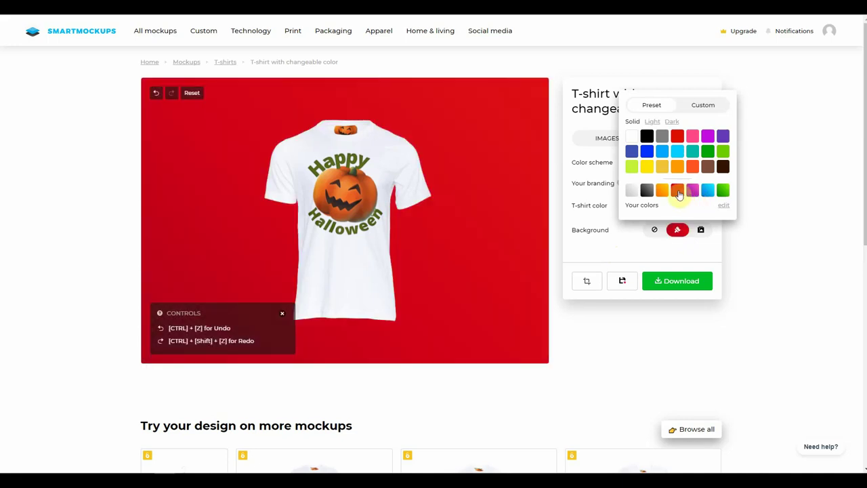
click(707, 153)
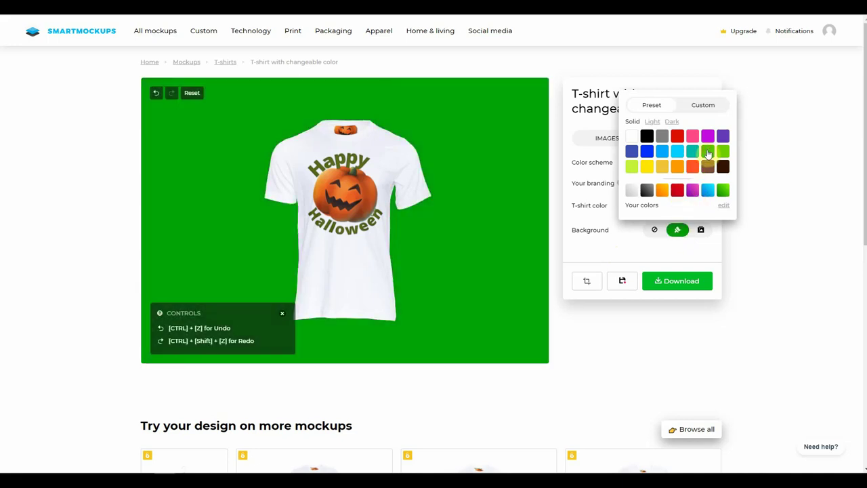
click(663, 152)
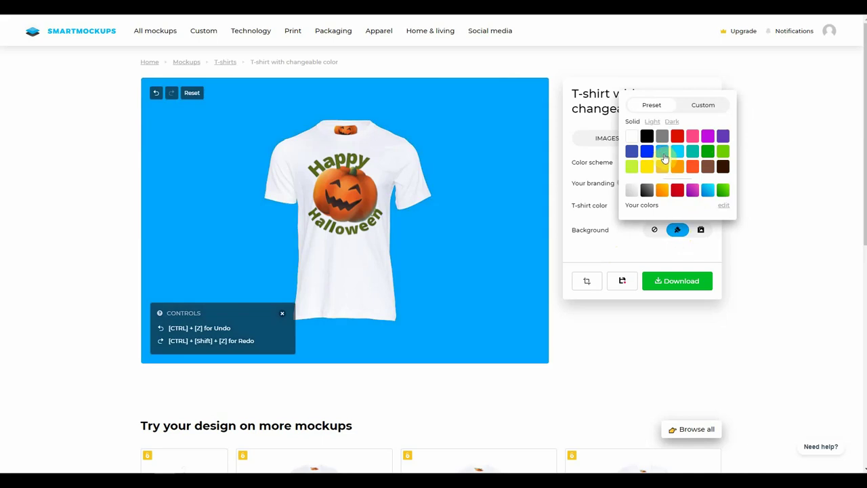
- Search the Unsplash background photos for "halloween" and look through the photos offered
click(702, 231)
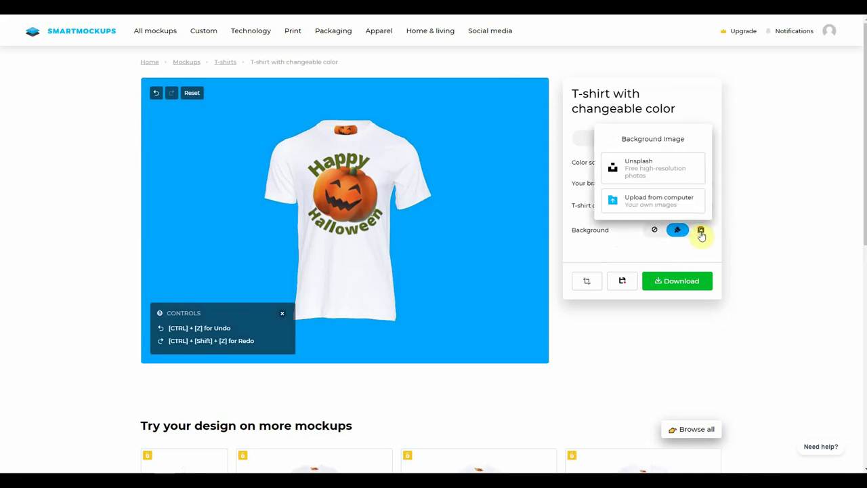
click(638, 168)
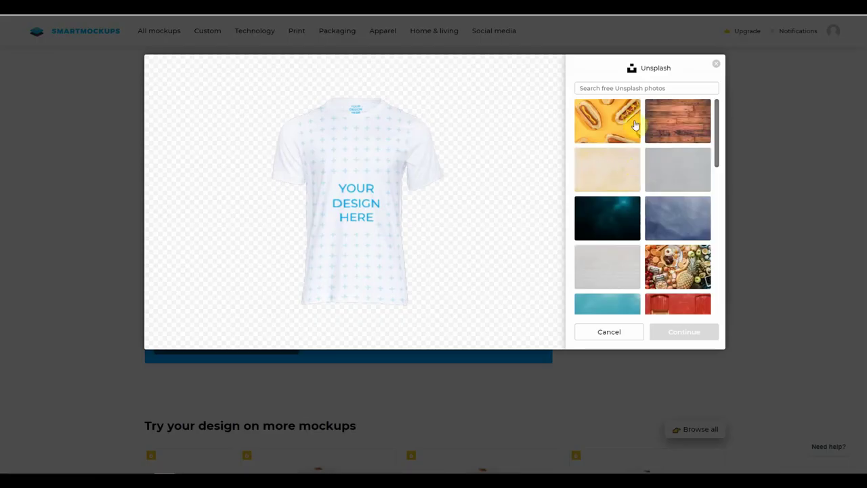
click(644, 88)
text(halloween)
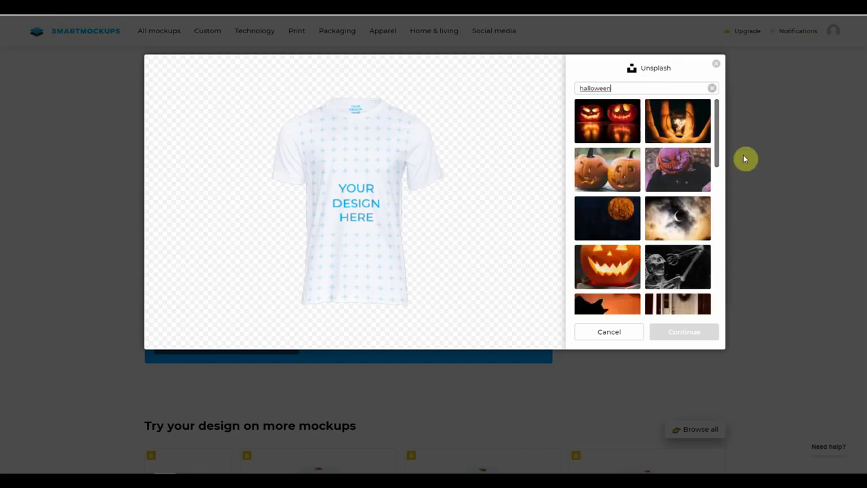
drag(717, 144, 722, 195)
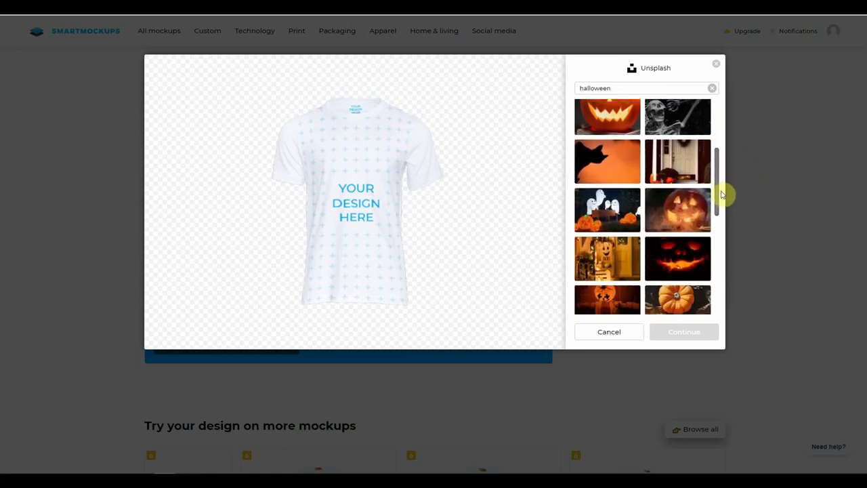
click(613, 163)
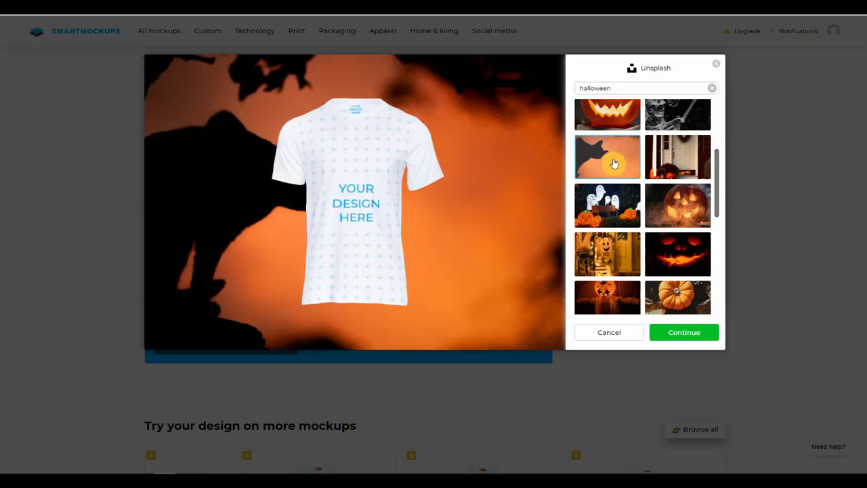
click(686, 333)
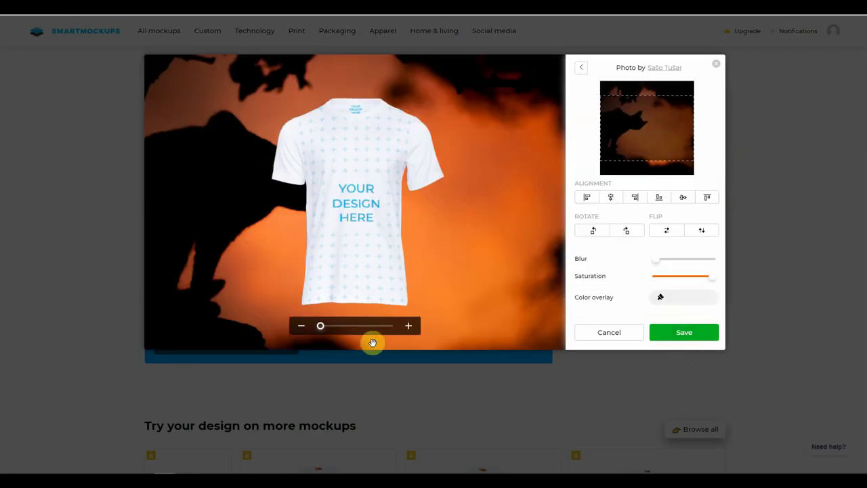
drag(322, 329, 394, 349)
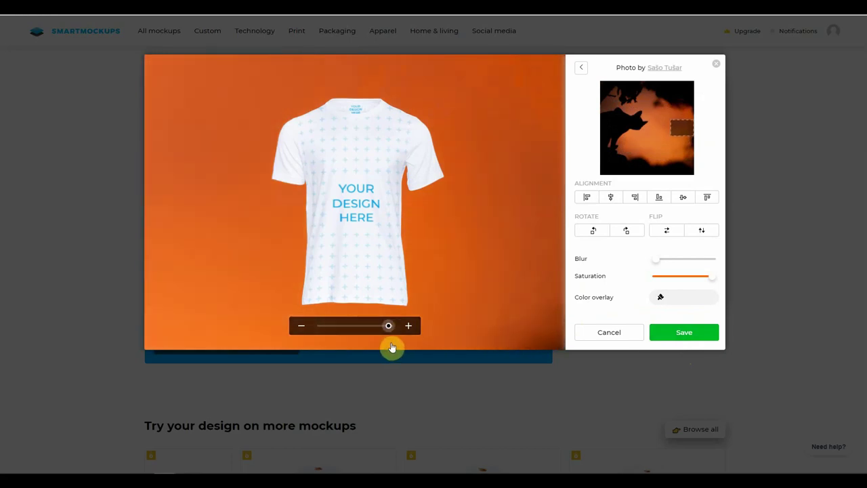
drag(391, 347, 372, 341)
drag(672, 136, 662, 167)
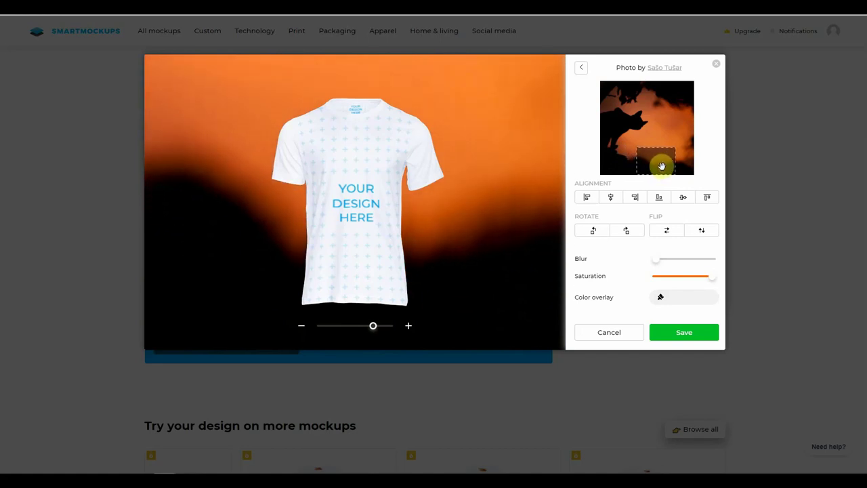
click(609, 332)
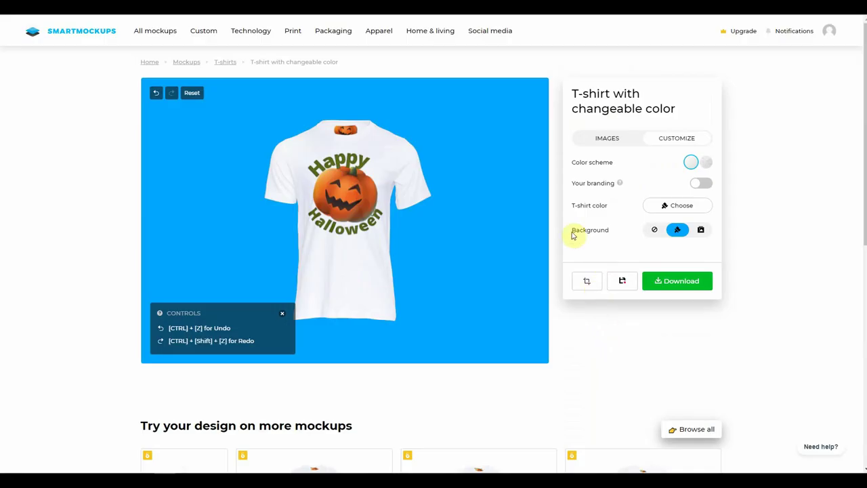
- Choose the Unsplash Halloween photo with the orange moon over reddish clouds as the background and continue to its adjustments
click(701, 230)
click(638, 169)
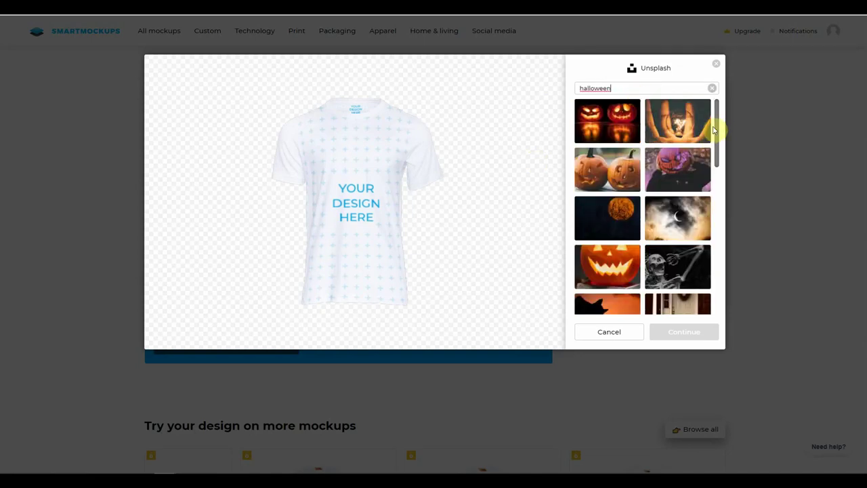
scroll(718, 147, down, 2)
drag(718, 148, 716, 241)
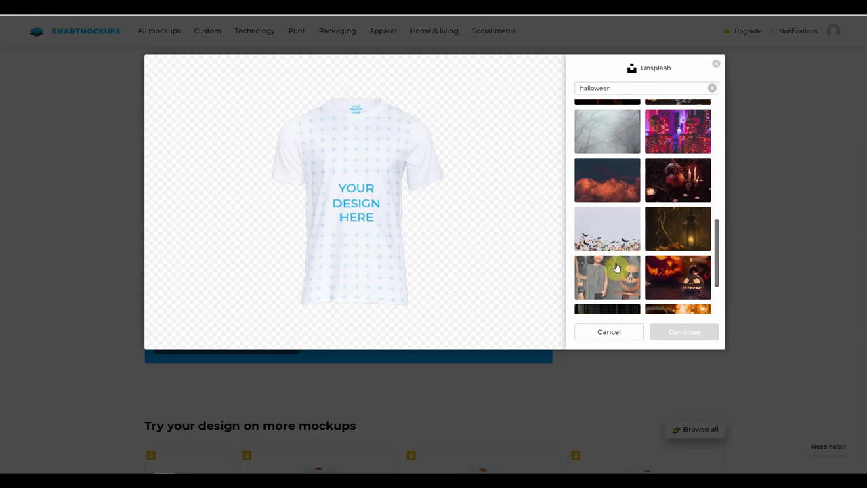
click(618, 182)
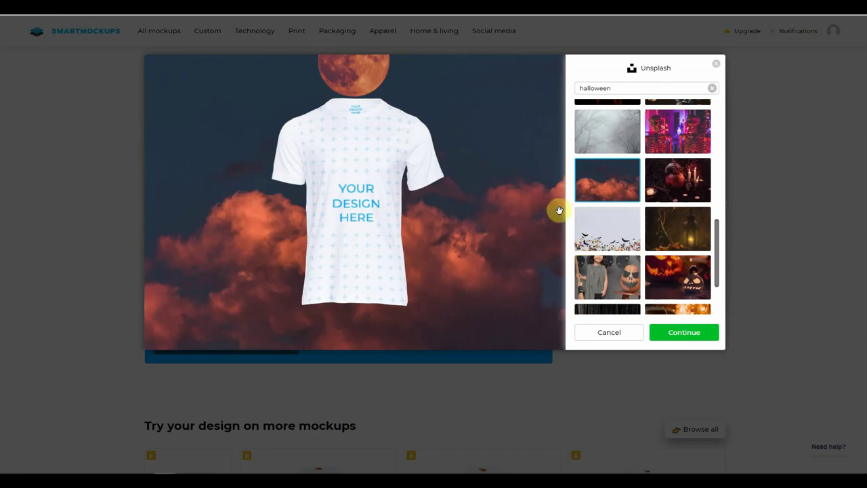
click(685, 333)
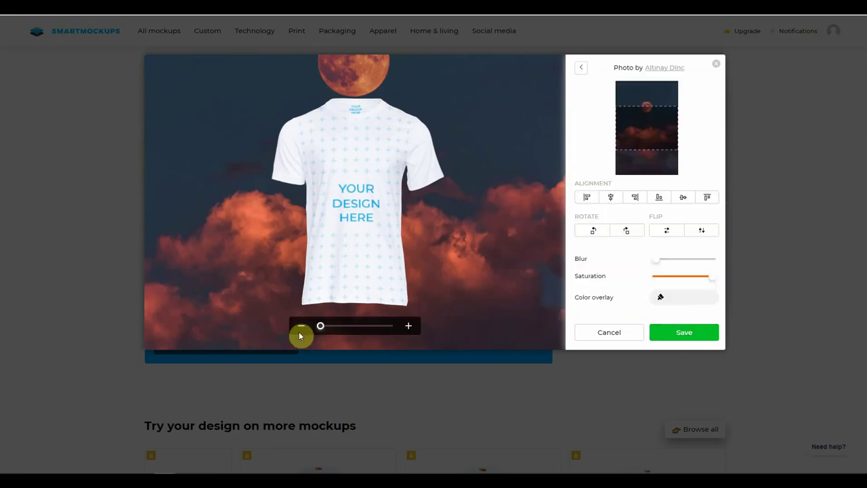
- Enlarge the background photo, reposition it so the moon sits beside the shirt's sleeve, add a slight blur, and save it
mouse_move(639, 139)
mouse_down()
mouse_move(638, 126)
mouse_move(635, 145)
mouse_up()
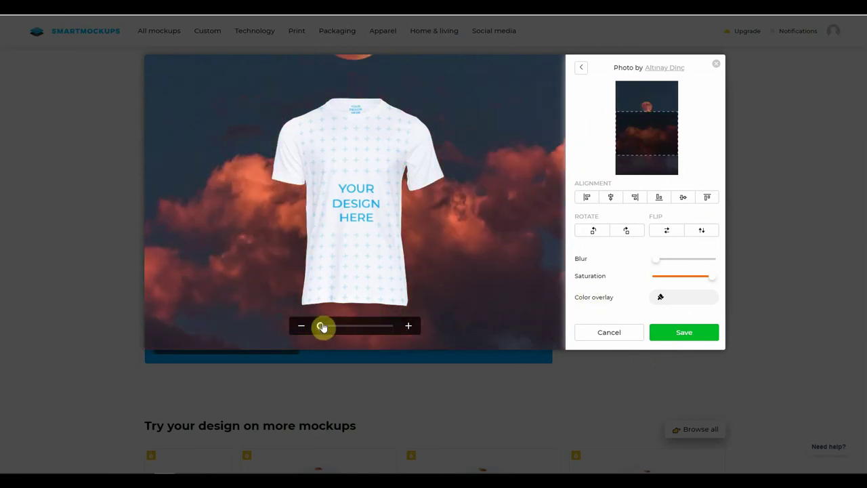
drag(323, 326, 352, 329)
drag(653, 131, 613, 111)
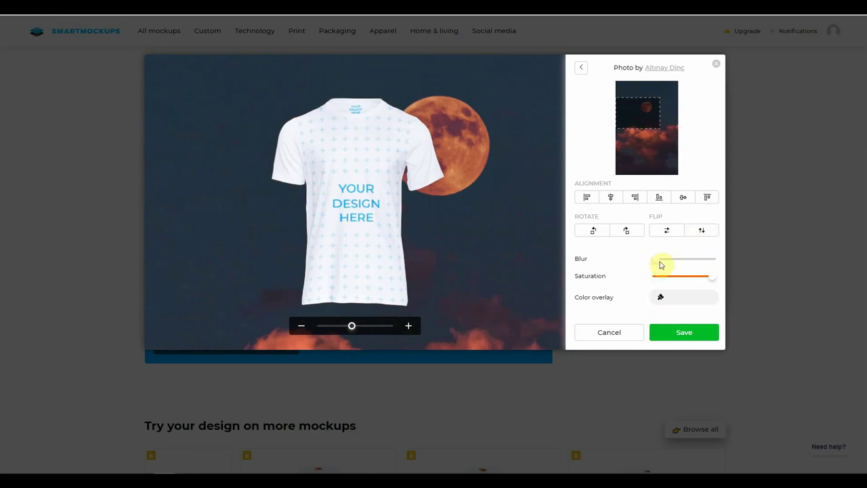
drag(661, 264, 665, 264)
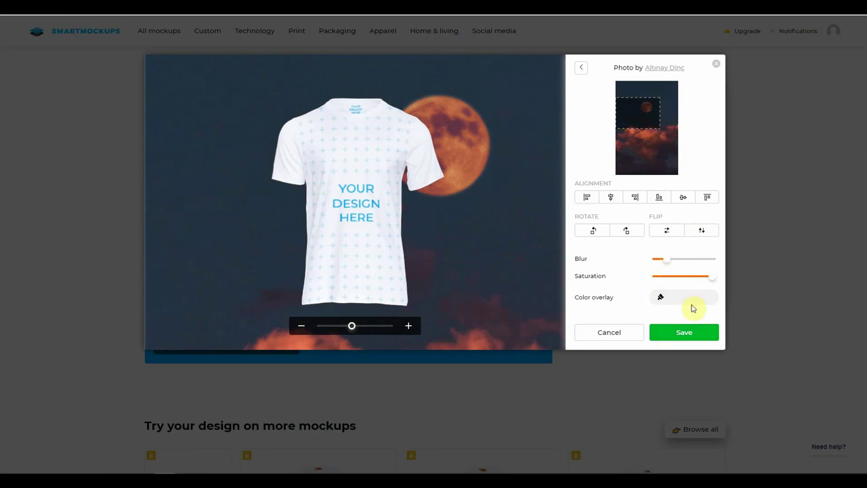
click(684, 337)
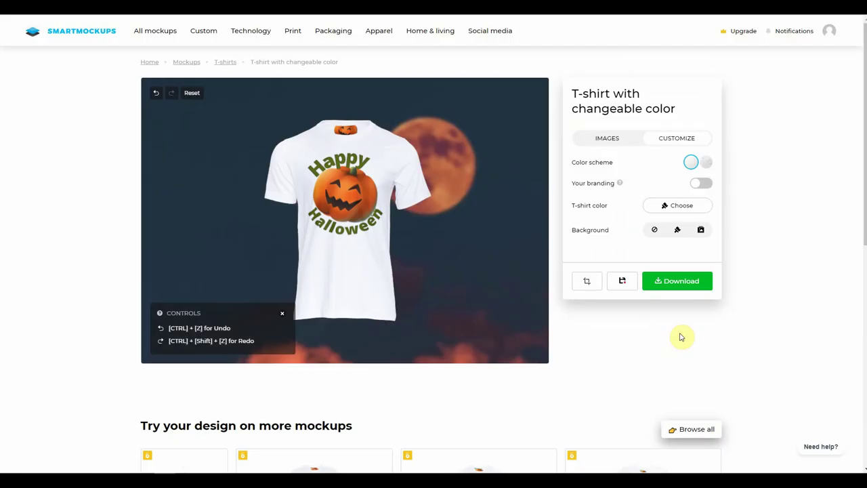
- Download the moon-background mockup in Super high quality (5000x3500) and open the downloaded JPG
click(672, 283)
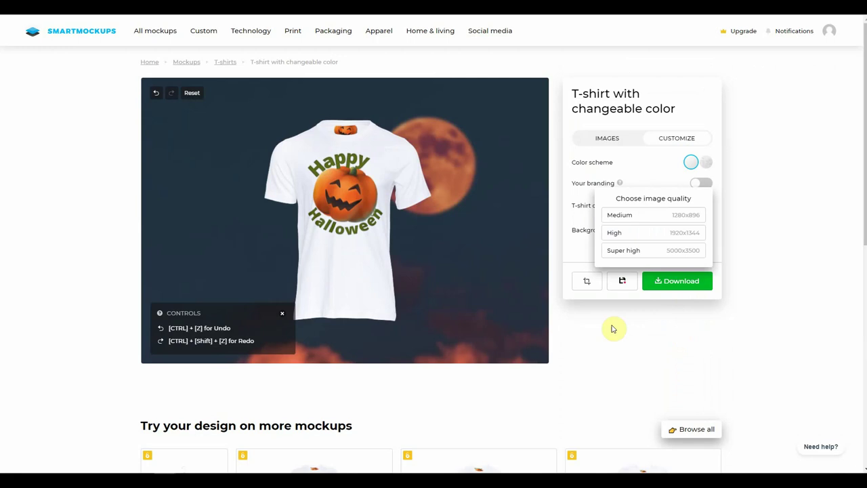
click(641, 252)
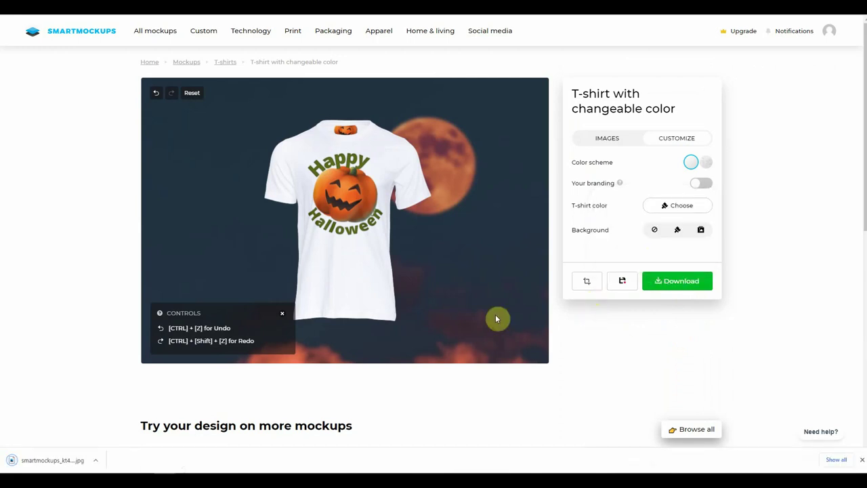
click(96, 460)
click(115, 404)
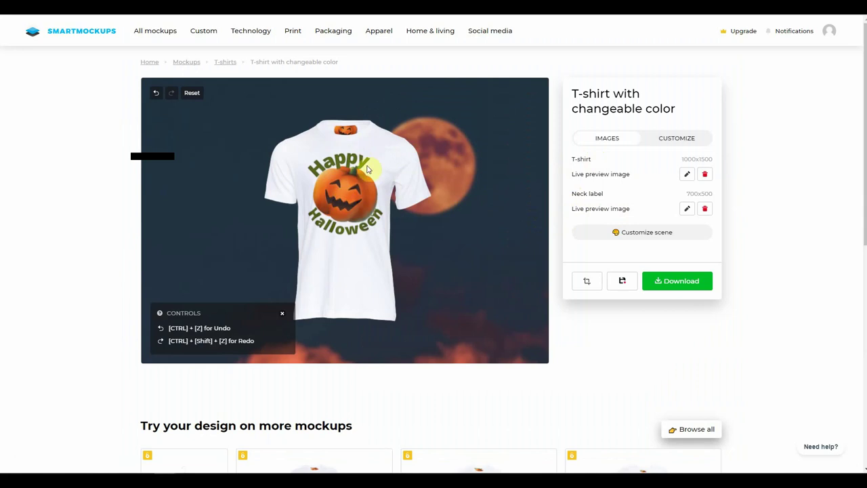
- Remove the neck label image, download the mockup in High quality (1920x1344), and open the new JPG
click(705, 211)
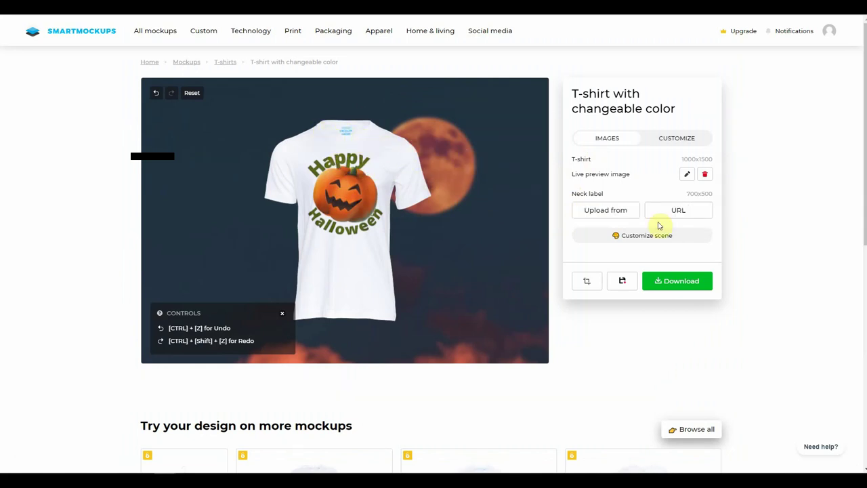
click(674, 282)
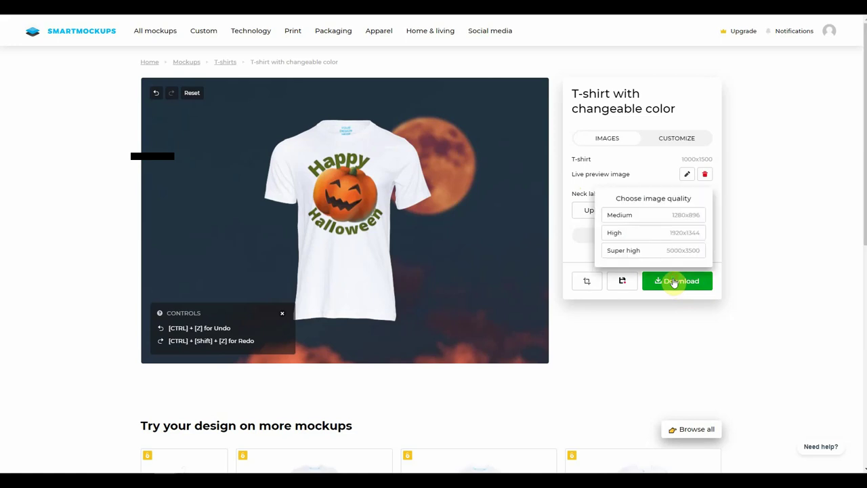
click(615, 234)
click(96, 460)
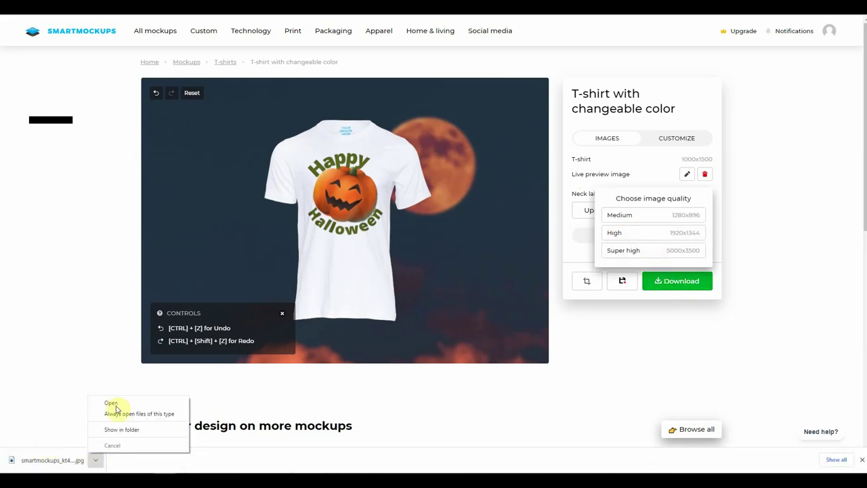
click(111, 404)
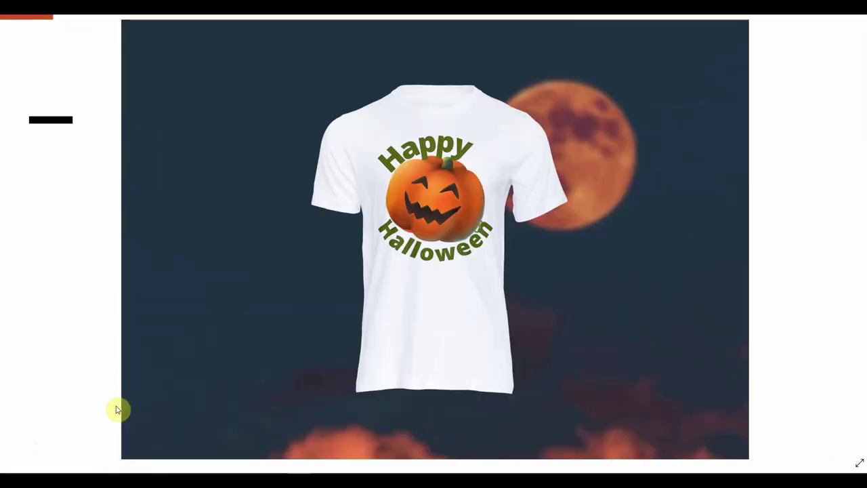